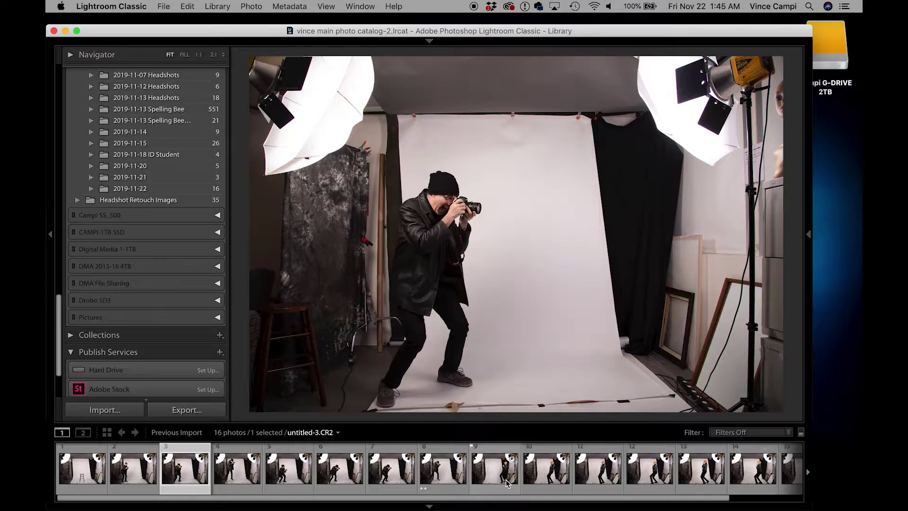
Step: Give the fourth photo, untitled-4.CR2, a two-star rating and advance to the sixth photo
key("Right")
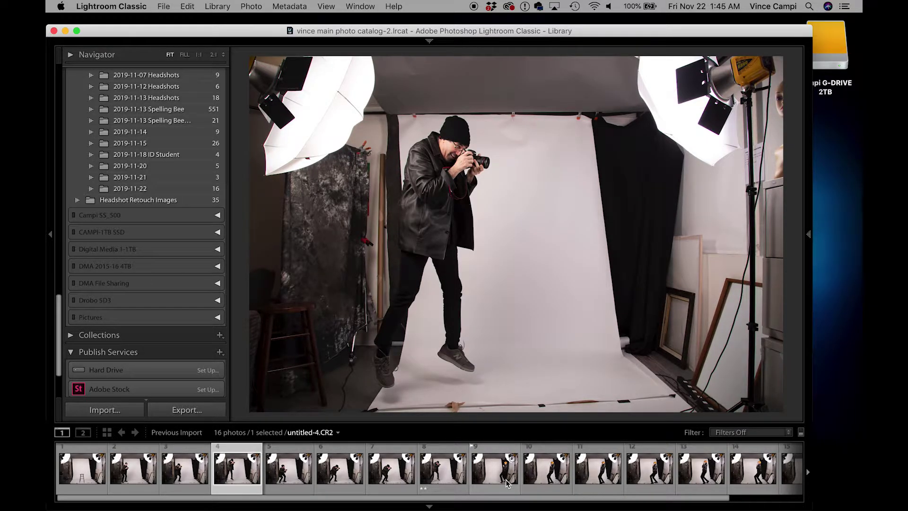
key("2")
key("Right")
key("Right")
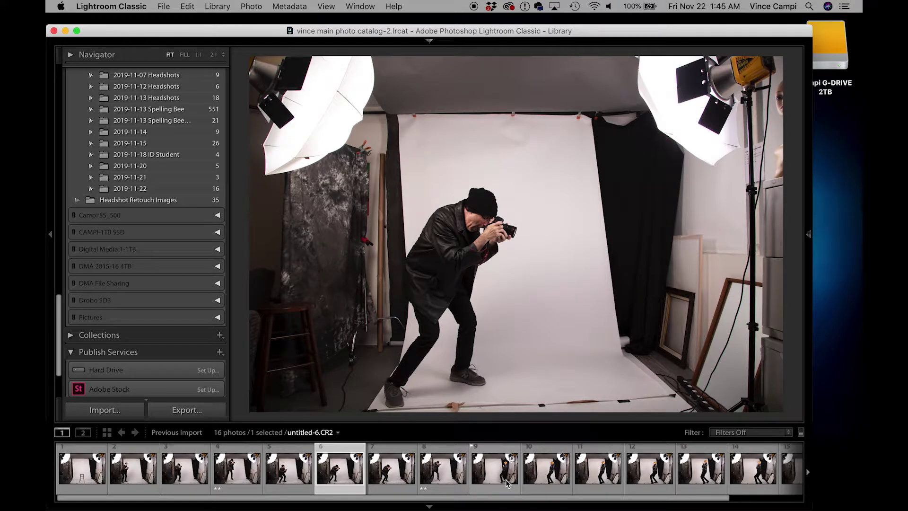
Step: Compare the eighth and ninth photos at full view, returning to the eighth
left_click(439, 473)
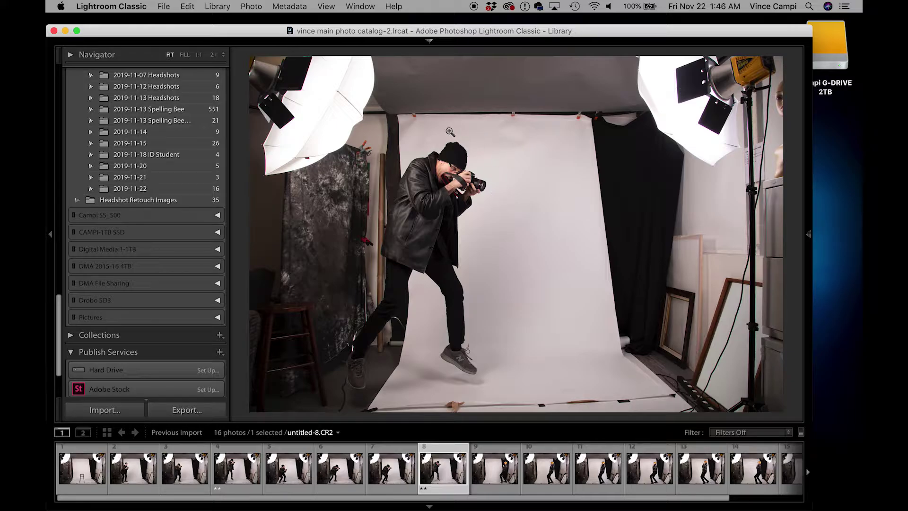
left_click(498, 473)
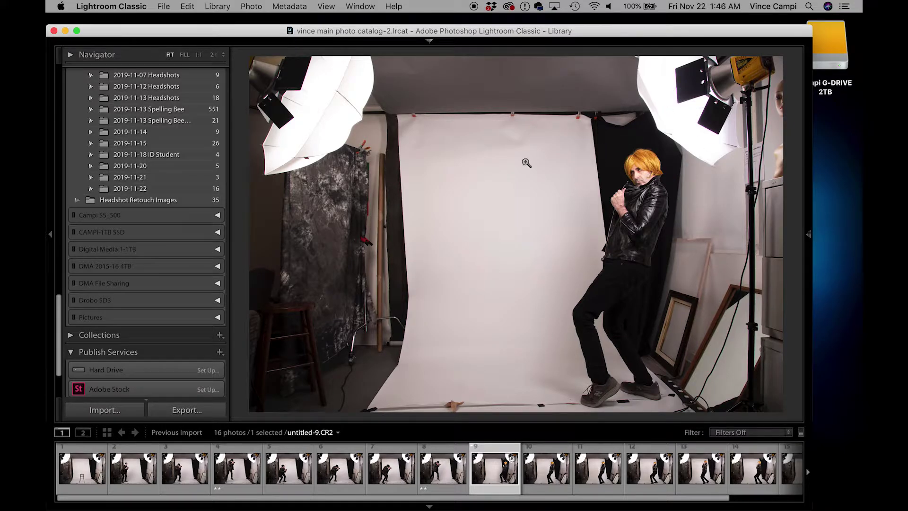
left_click(439, 484)
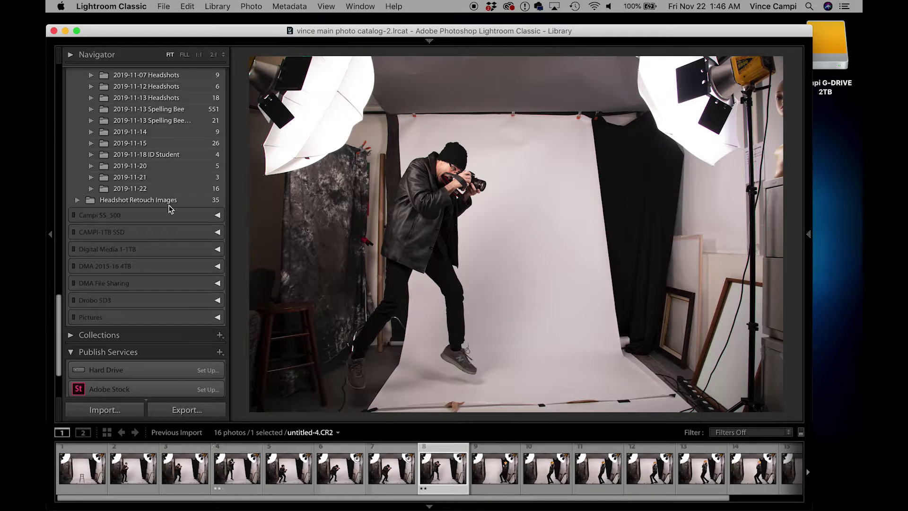
Step: Rename the folder 2019-11-22 to "2019-11-22 Multiplicity"
left_click(151, 189)
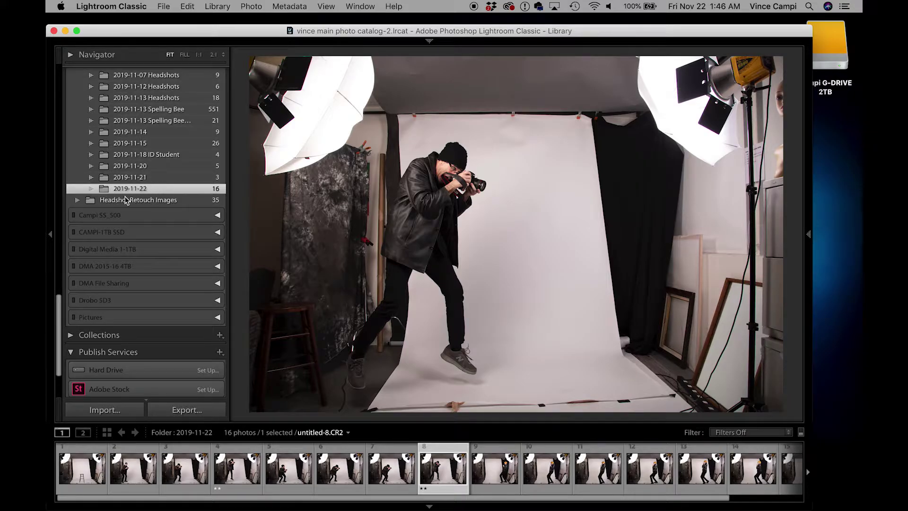
right_click(162, 189)
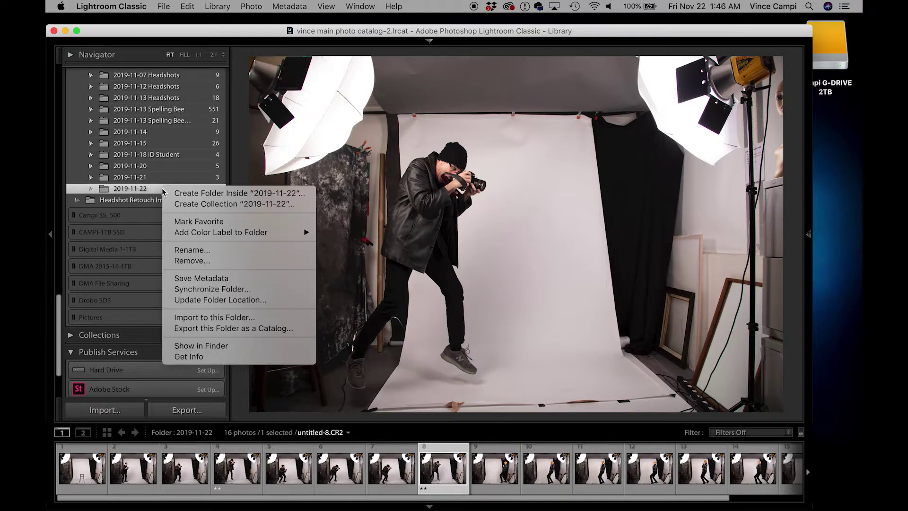
left_click(143, 195)
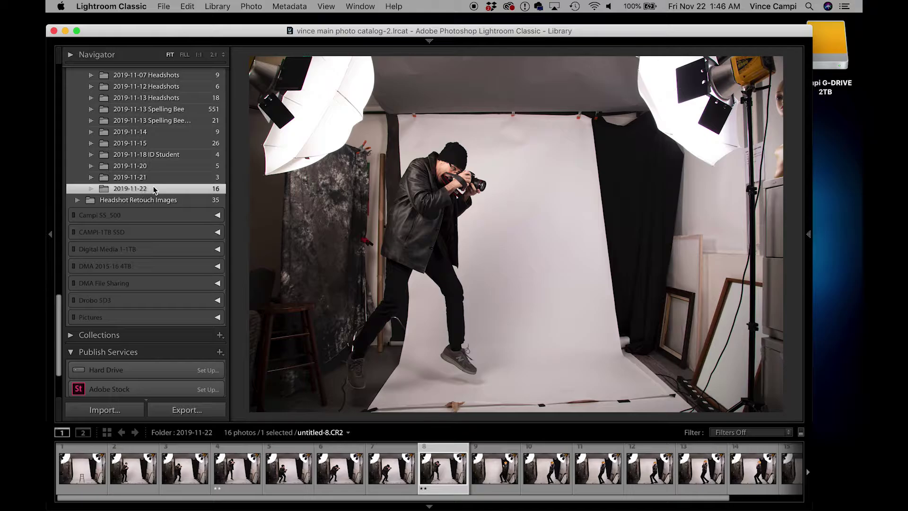
right_click(155, 190)
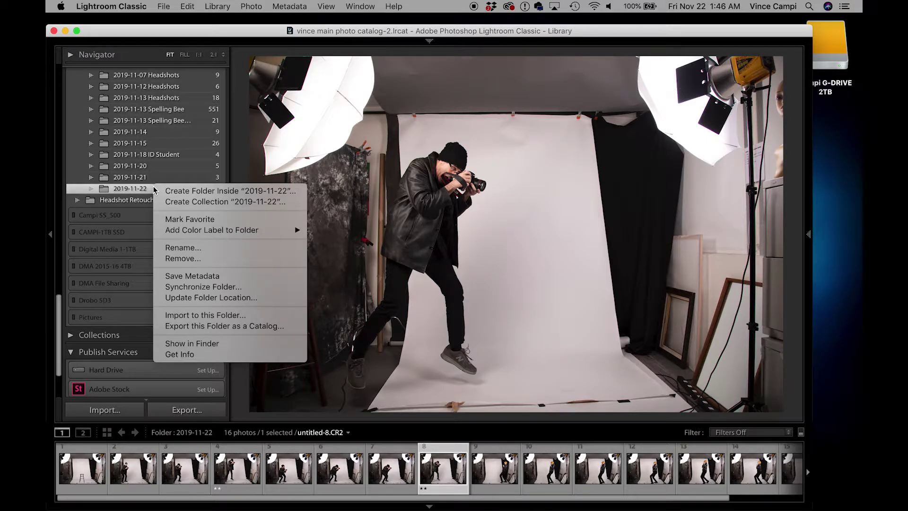
left_click(212, 250)
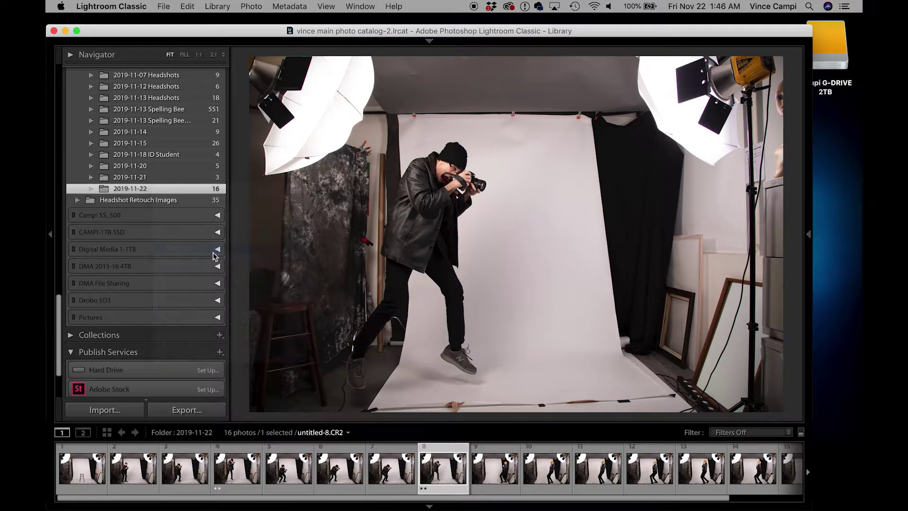
left_click(434, 149)
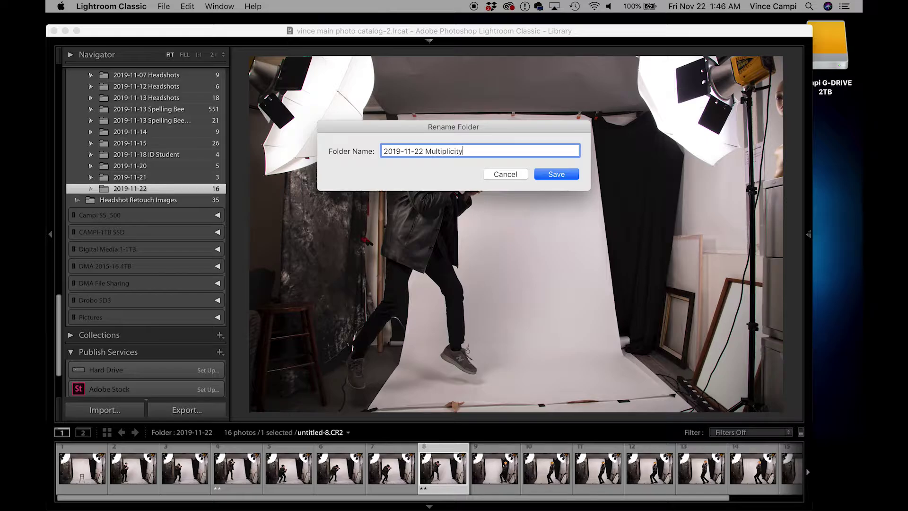
left_click(551, 175)
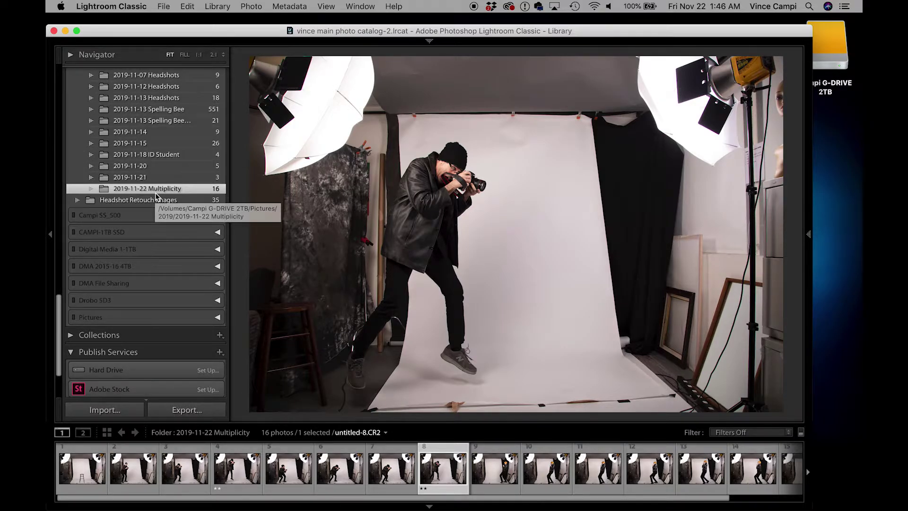
Step: Show the Multiplicity folder's photos as a grid and select all 16 of them
key("g")
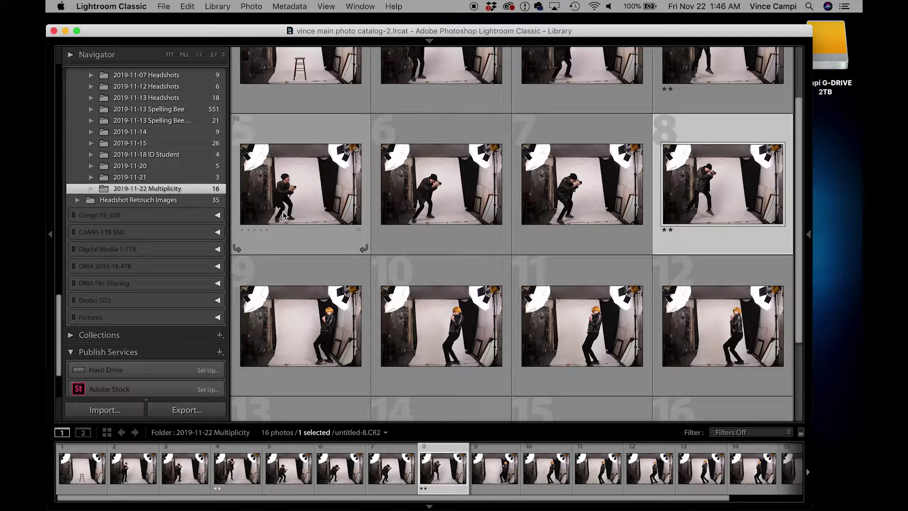
left_click(164, 6)
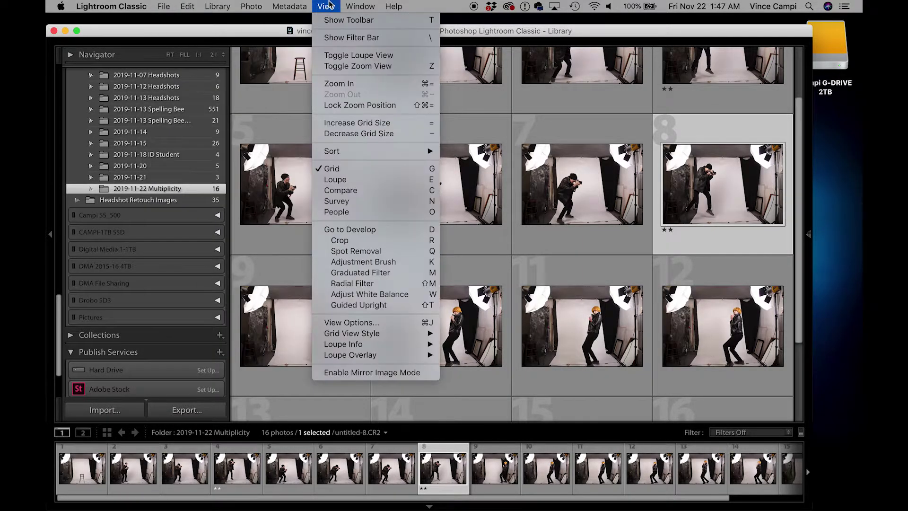
mouse_move(251, 5)
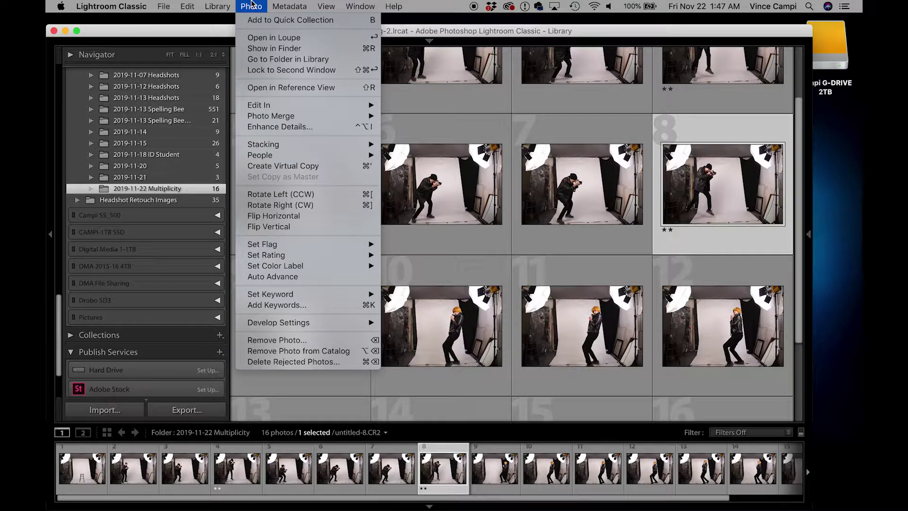
left_click(244, 4)
key("super+a")
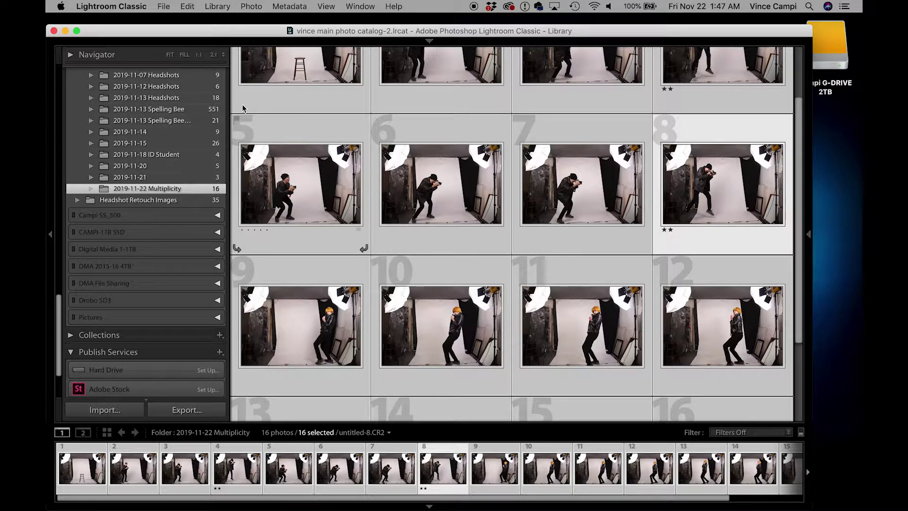
Step: Batch rename the selected photos with the Custom Name - Sequence scheme, using the custom text "Multiplicity" and start number 1
left_click(218, 6)
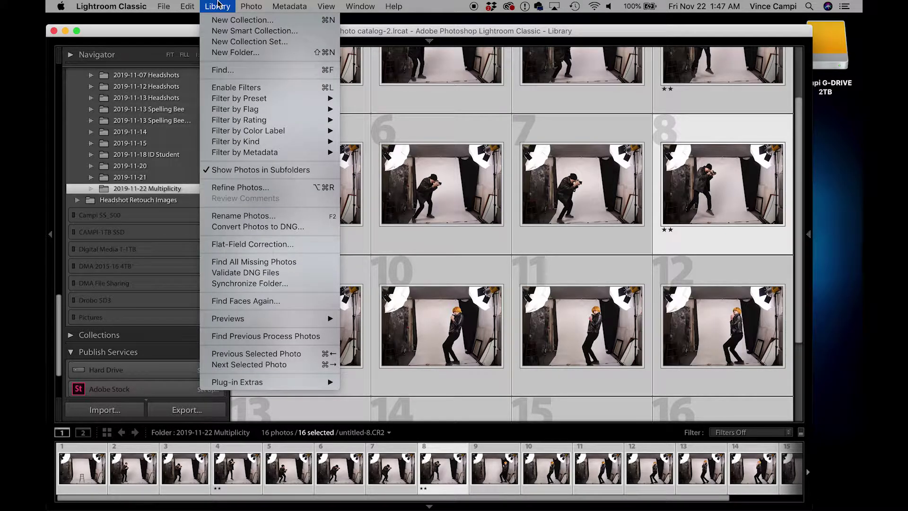
left_click(247, 216)
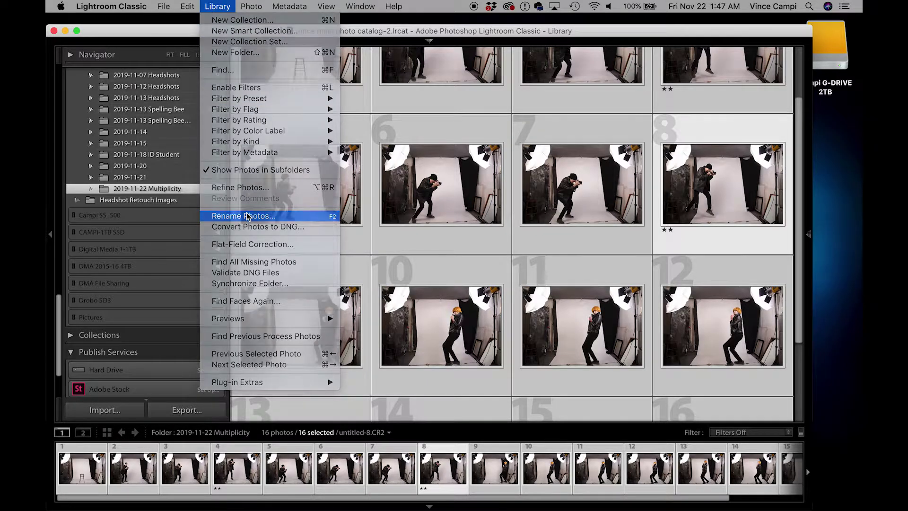
left_click(366, 146)
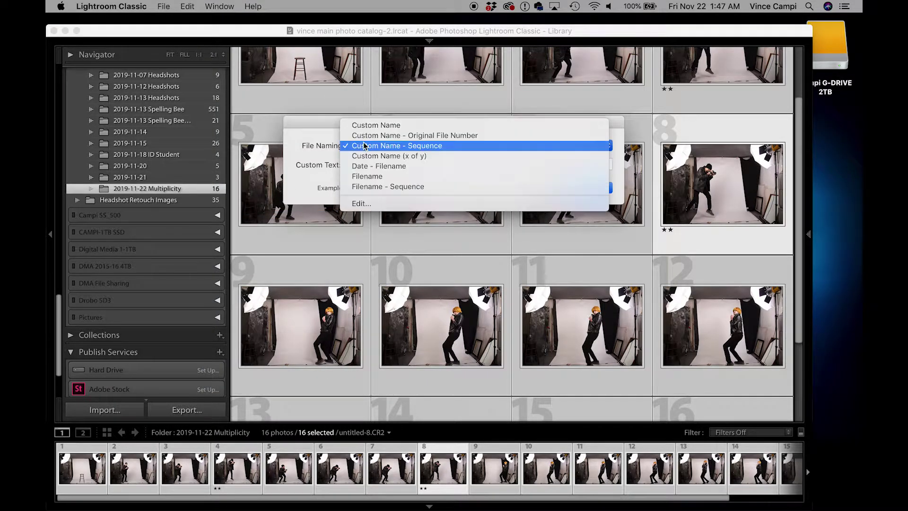
left_click(429, 148)
left_click_drag(382, 165, 339, 166)
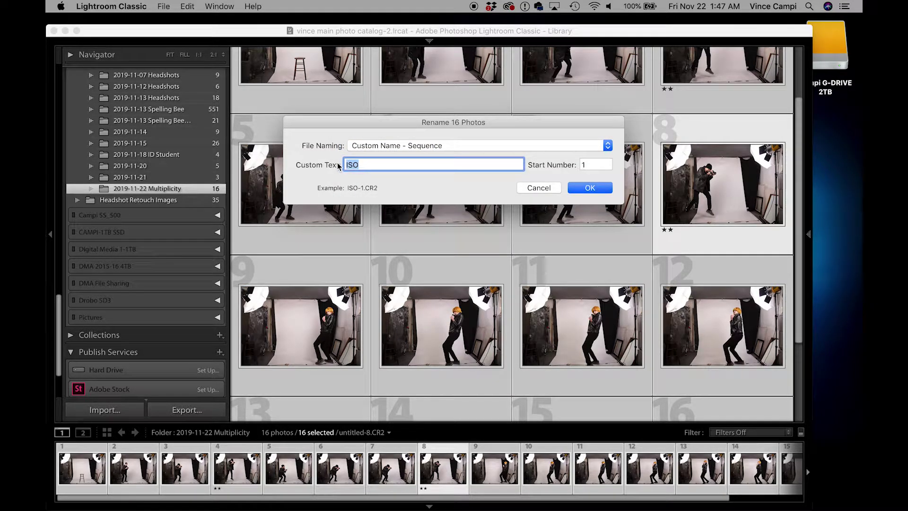
type("Multi[plicity")
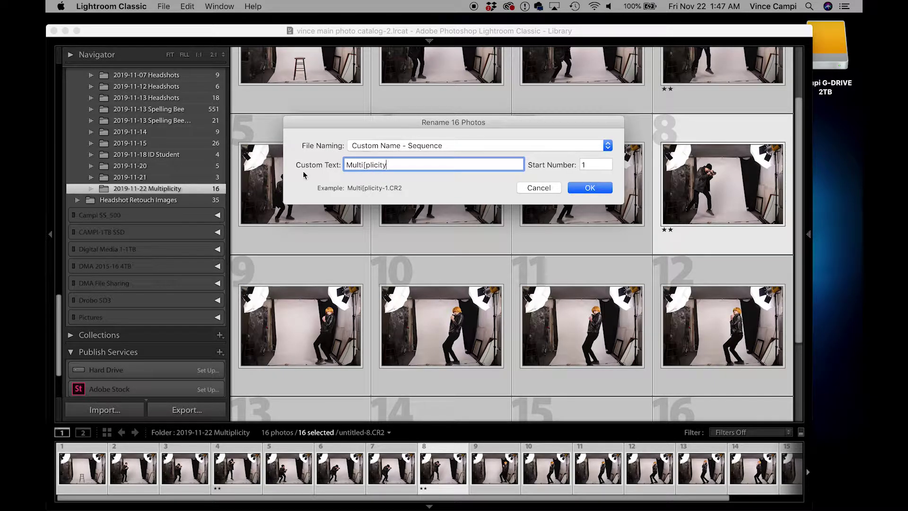
left_click(364, 164)
key("BackSpace")
left_click(591, 189)
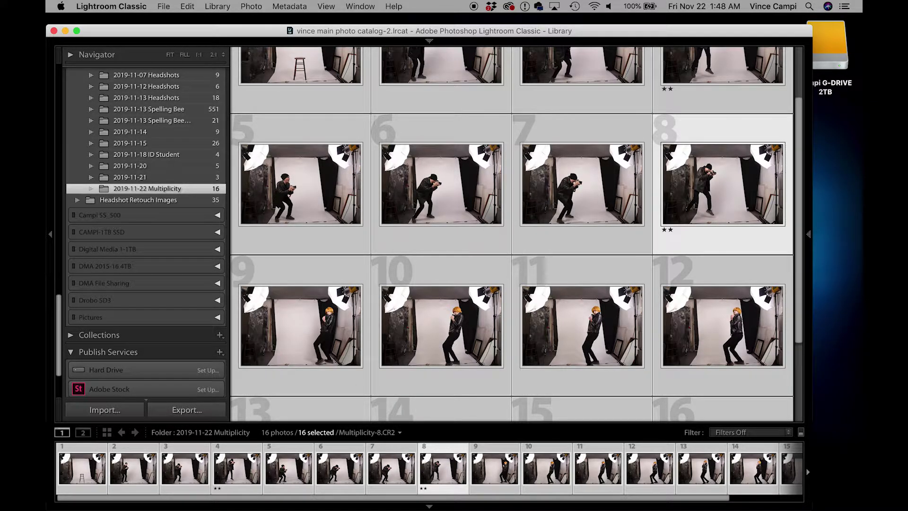
Step: In Finder, examine the renamed files under Pictures/2019/2019-11-22 Multiplicity on the G-DRIVE 2TB, and return to Lightroom Classic
mouse_move(855, 24)
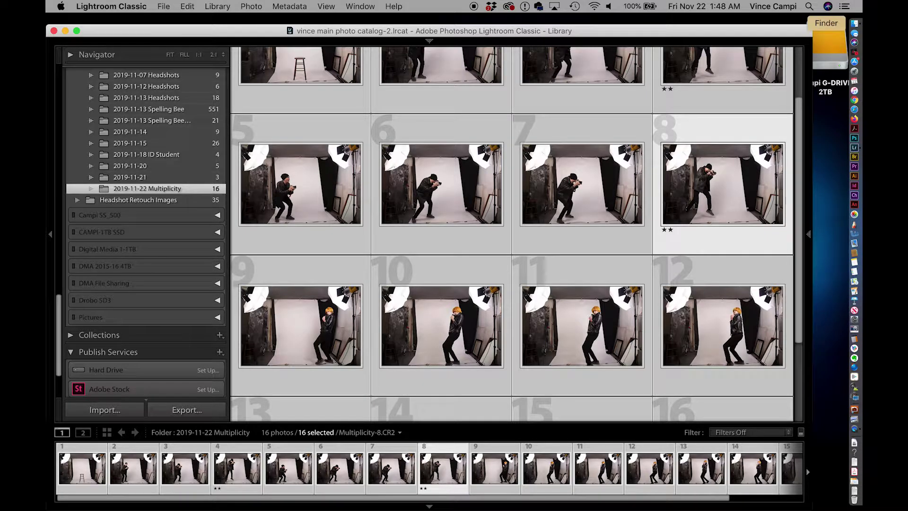
double_click(830, 41)
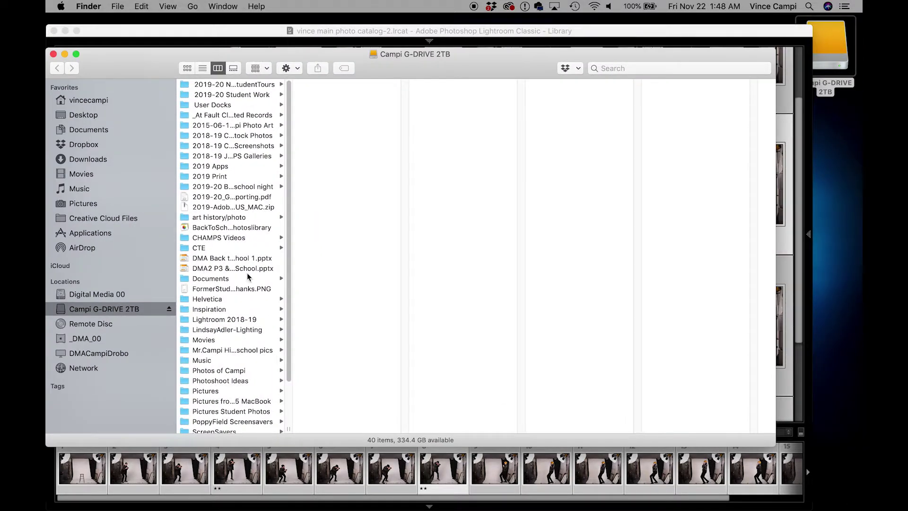
scroll(247, 277, "down", 2)
left_click(225, 337)
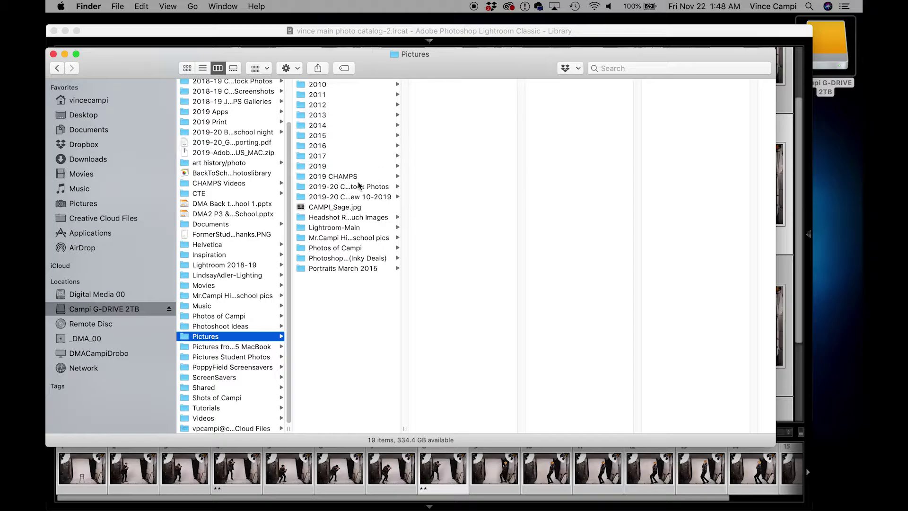
left_click(341, 167)
scroll(445, 189, "down", 10)
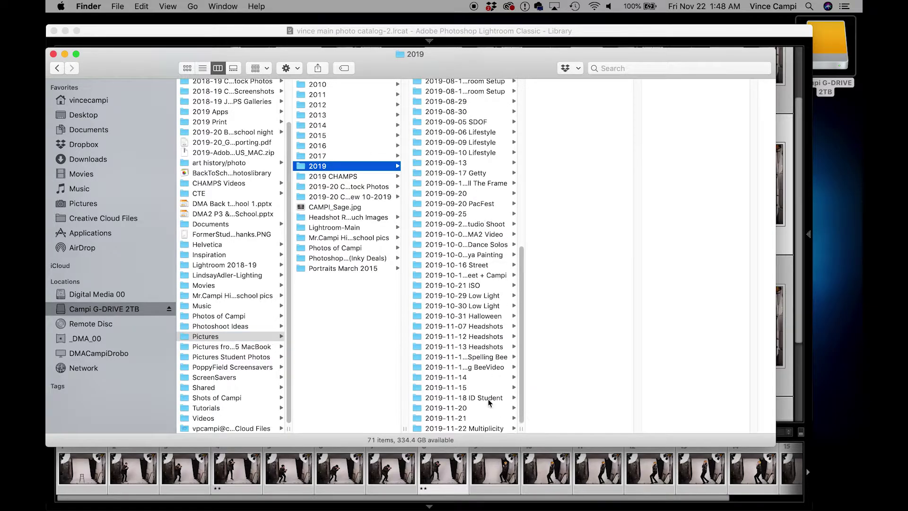
left_click(465, 428)
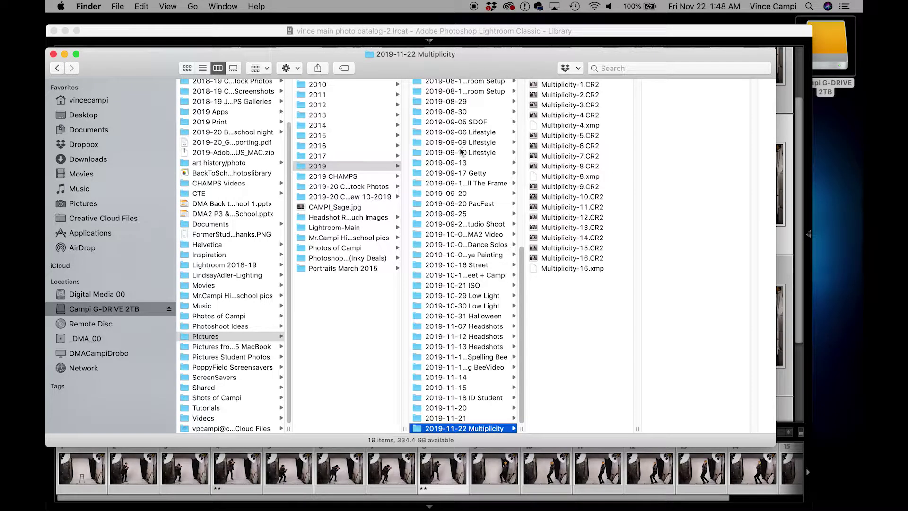
left_click(54, 54)
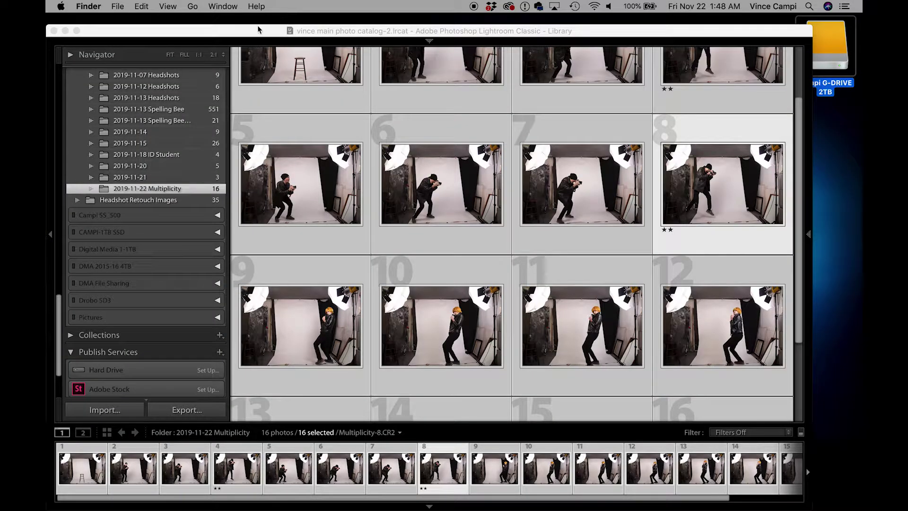
left_click(254, 33)
left_click_drag(254, 33, 254, 28)
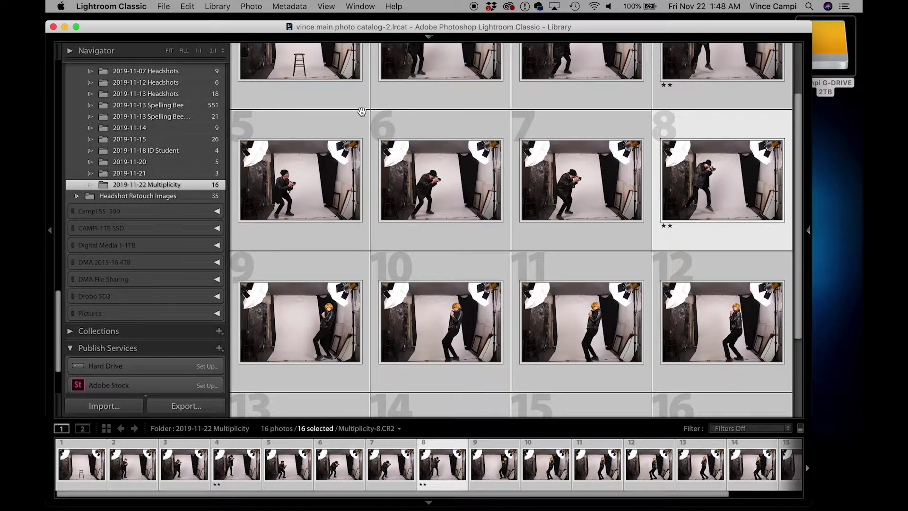
Step: Review the photos enlarged from the third one on, rate Multiplicity-6.CR2 two stars, and advance to Multiplicity-8.CR2
scroll(397, 205, "up", 3)
double_click(583, 112)
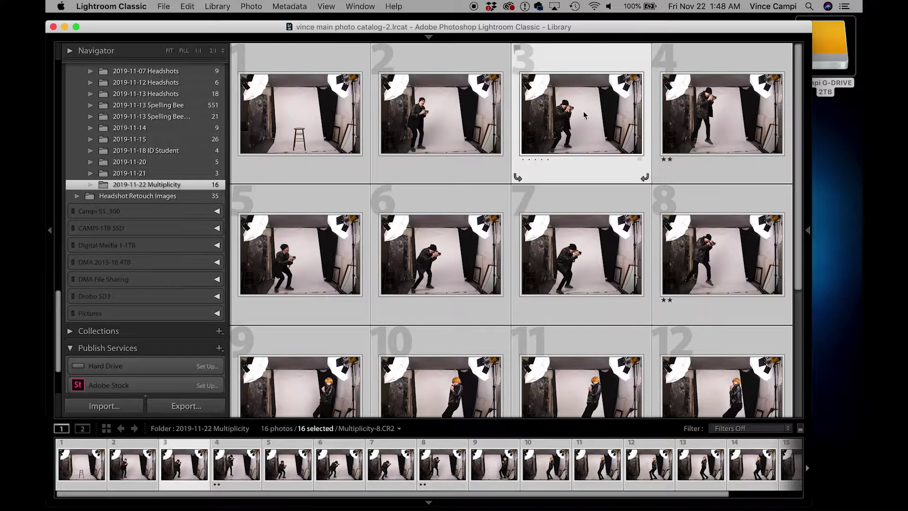
key("Right")
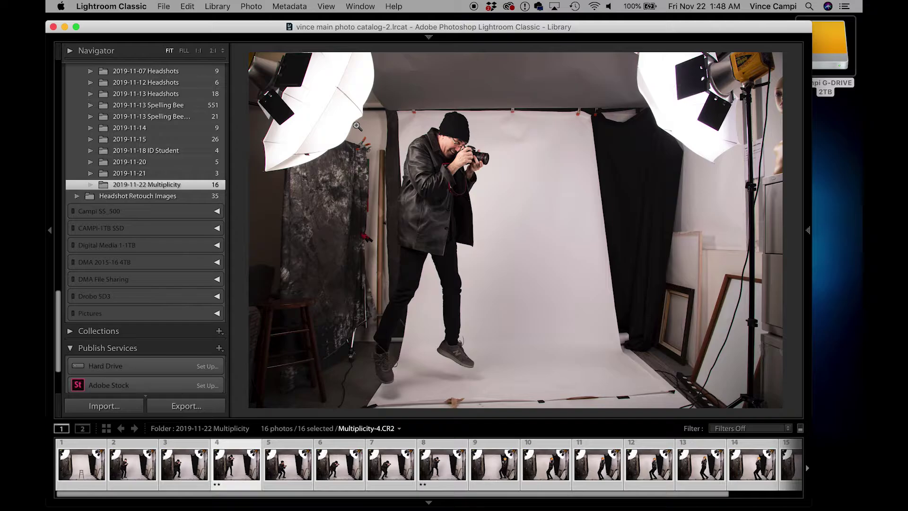
key("Right")
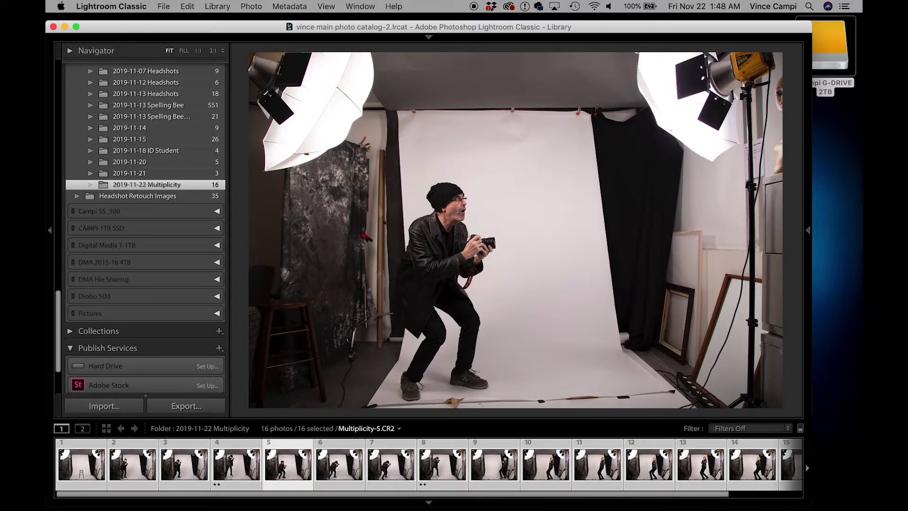
key("Right")
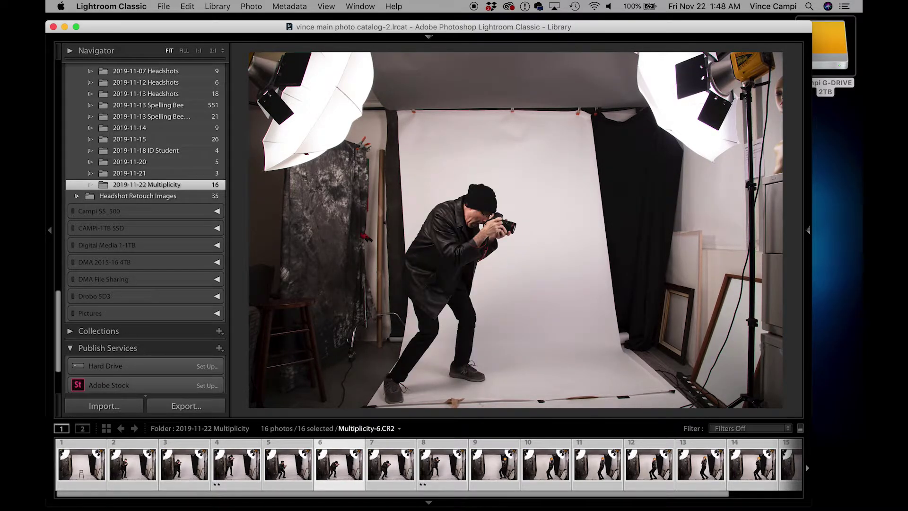
key("2")
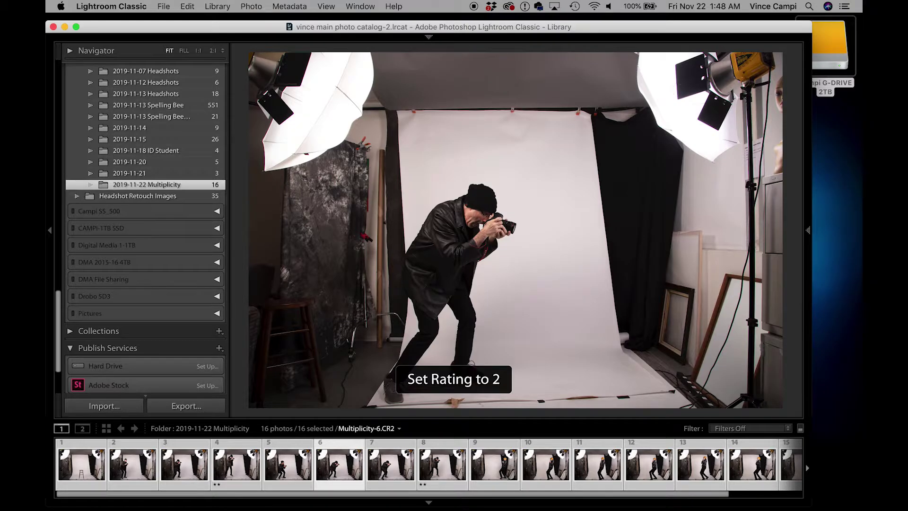
key("Right")
key("Right")
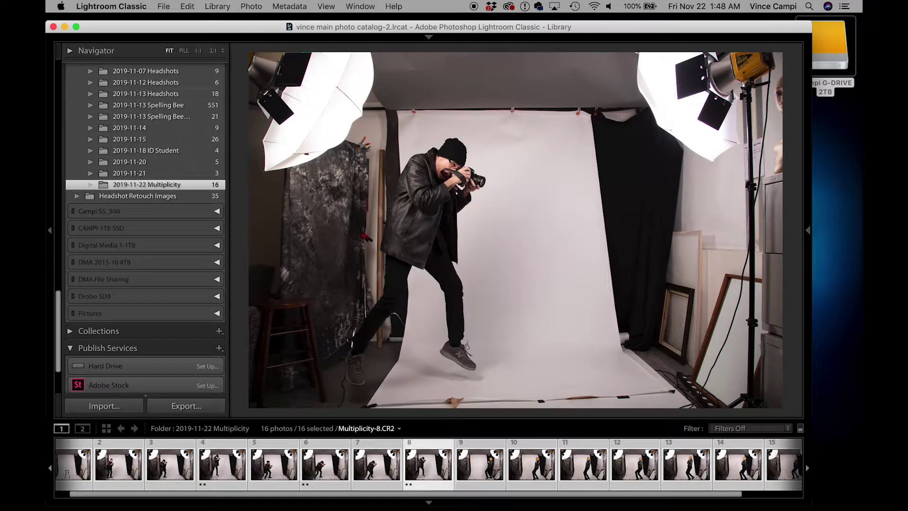
Step: Check Multiplicity-8.CR2 at 1:1, return to the fitted view, and rate the photo three stars
left_click(355, 125)
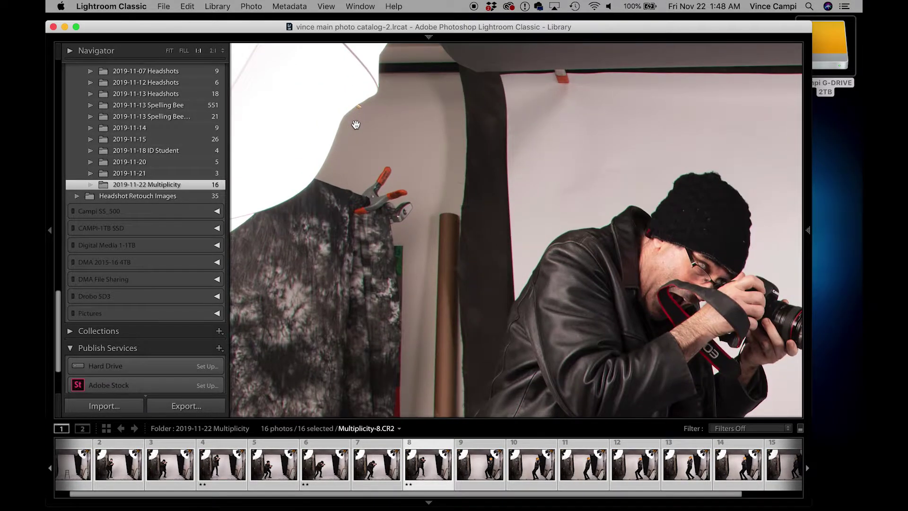
left_click(355, 124)
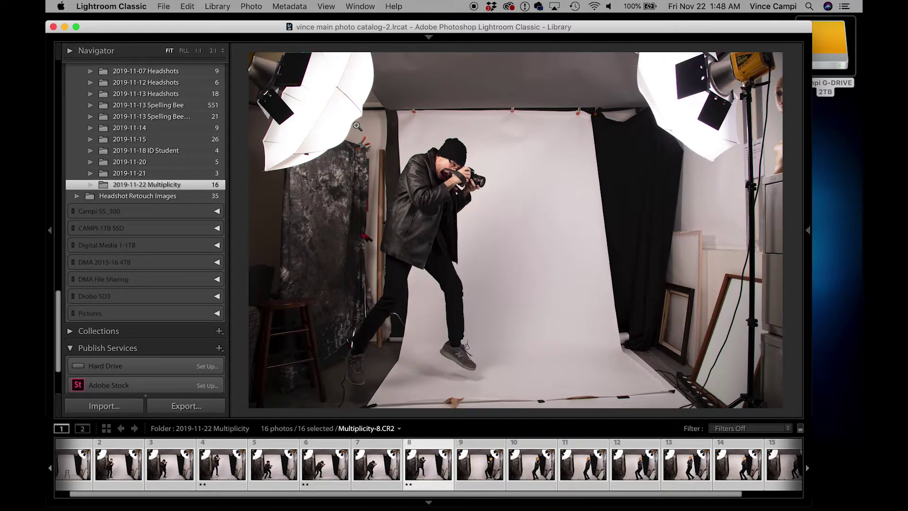
key("3")
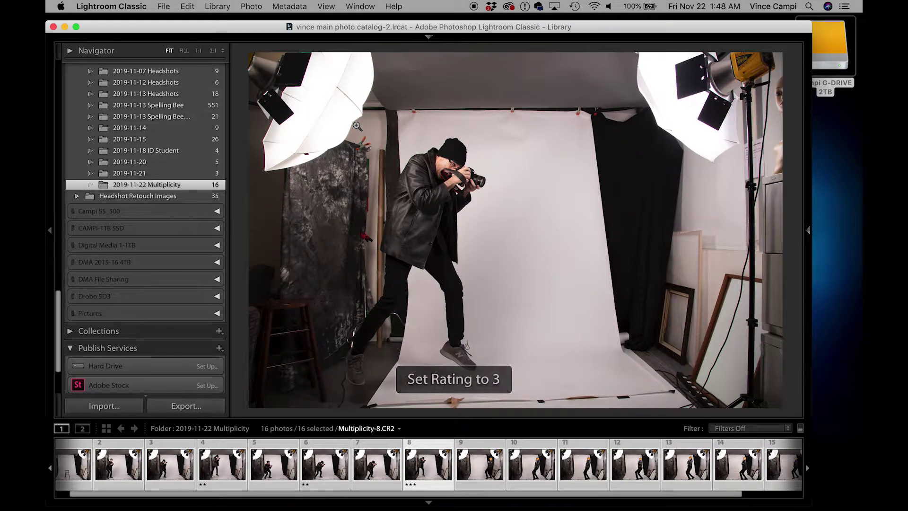
Step: Compare the orange-wig shots Multiplicity-9.CR2, Multiplicity-10.CR2 and Multiplicity-11.CR2 with each other and with Multiplicity-8.CR2
key("Right")
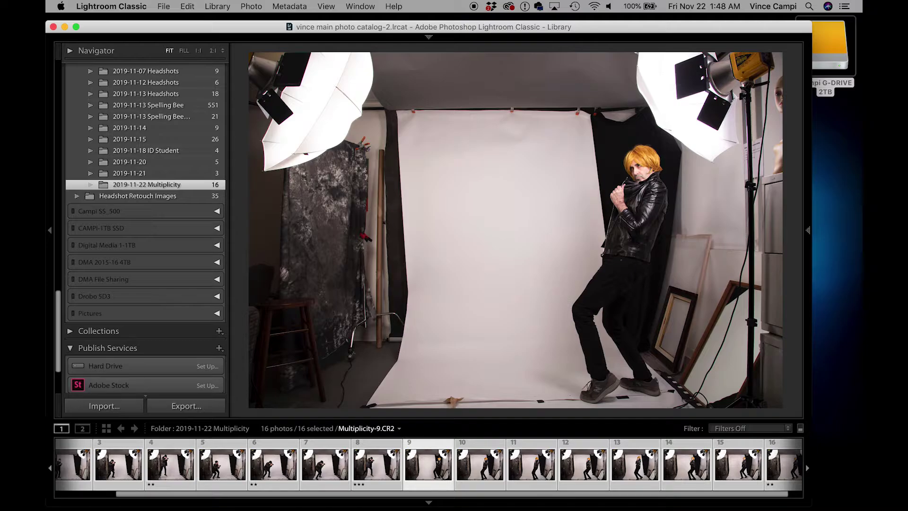
key("Right")
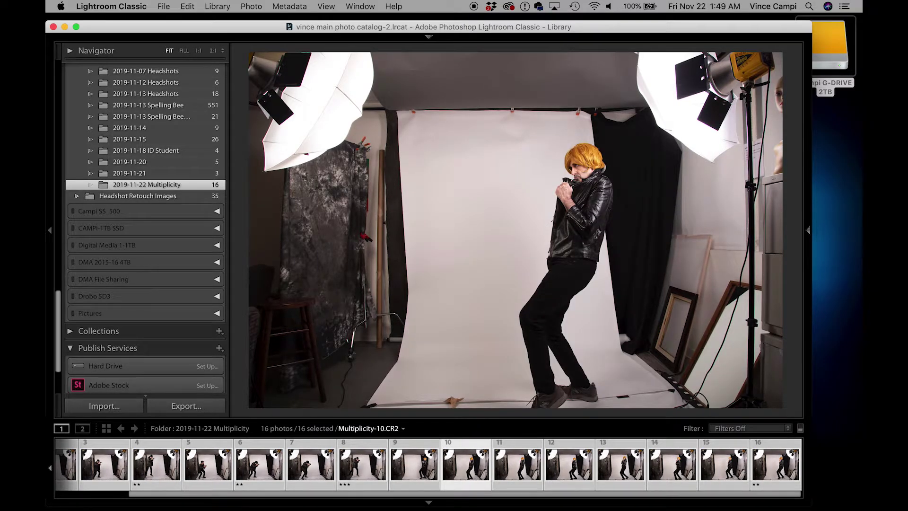
key("Left")
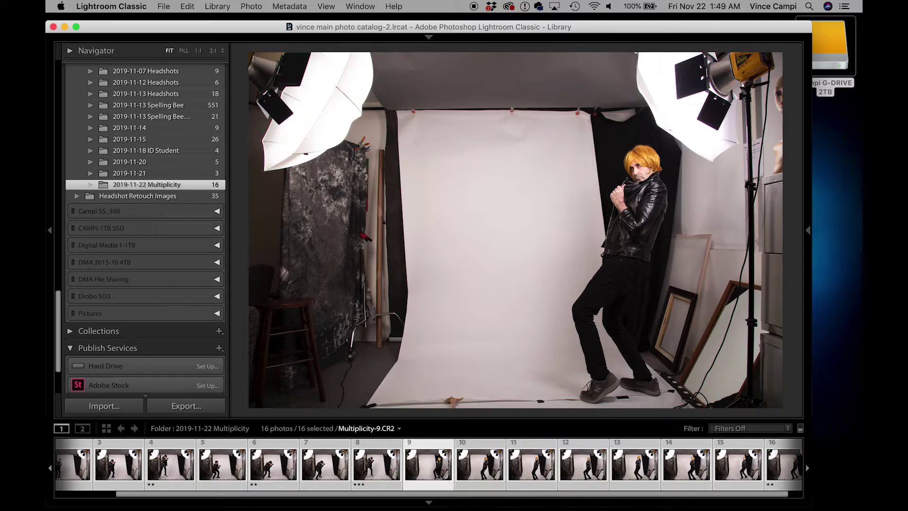
key("Right")
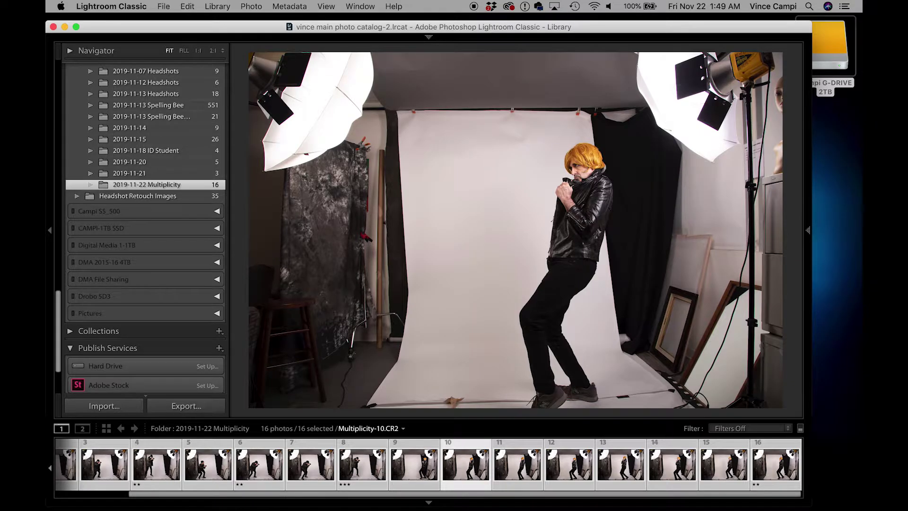
key("Left")
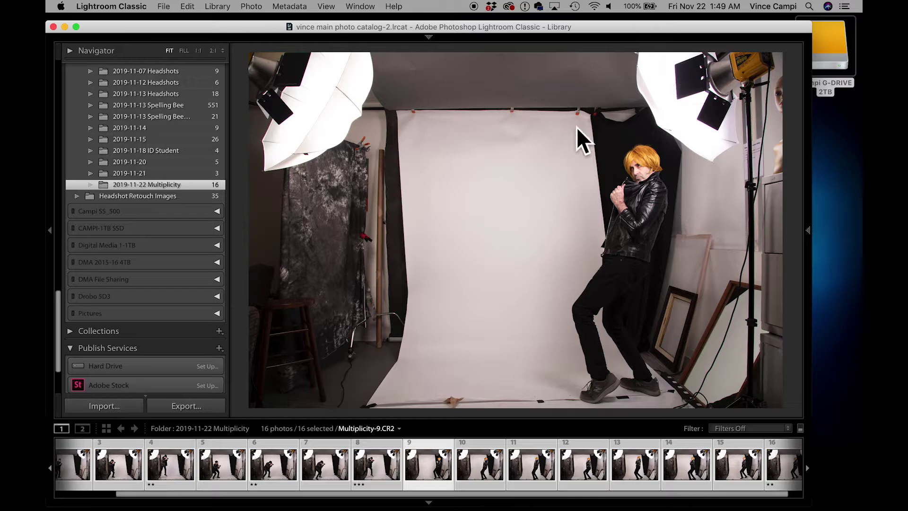
key("Left")
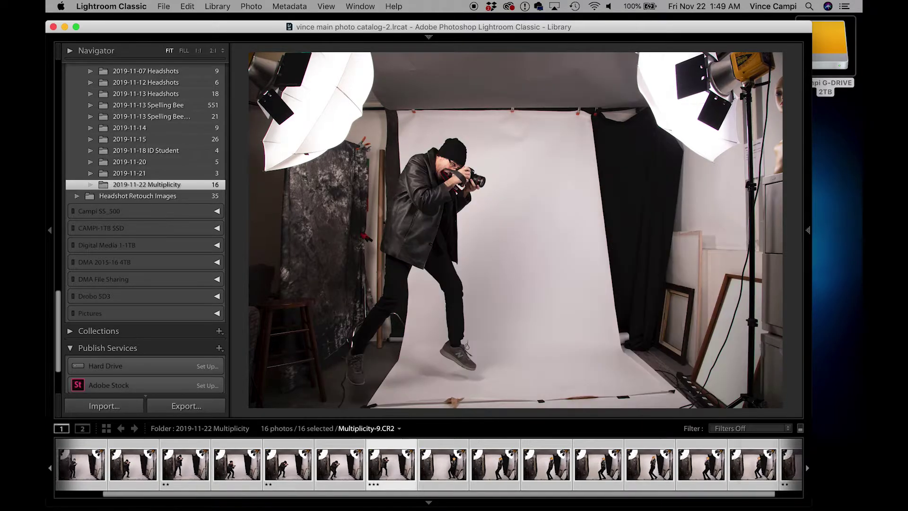
key("Right")
key("Right")
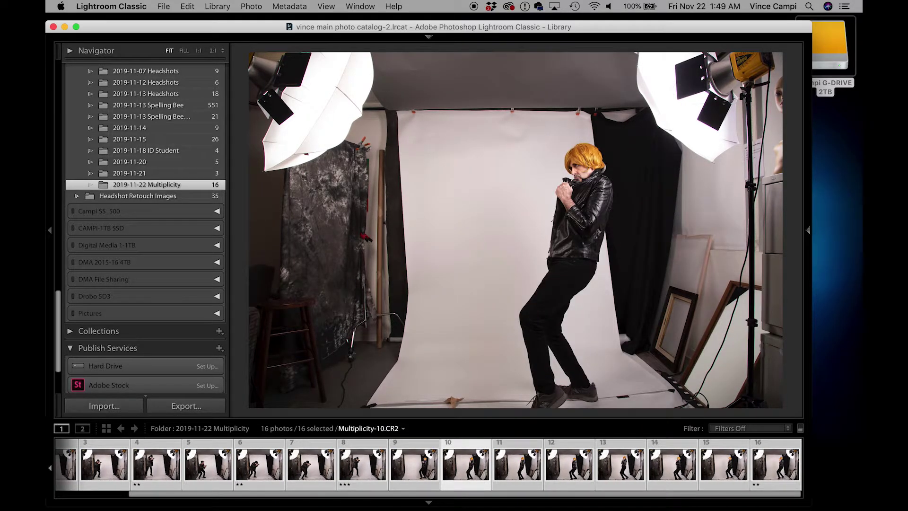
key("Right")
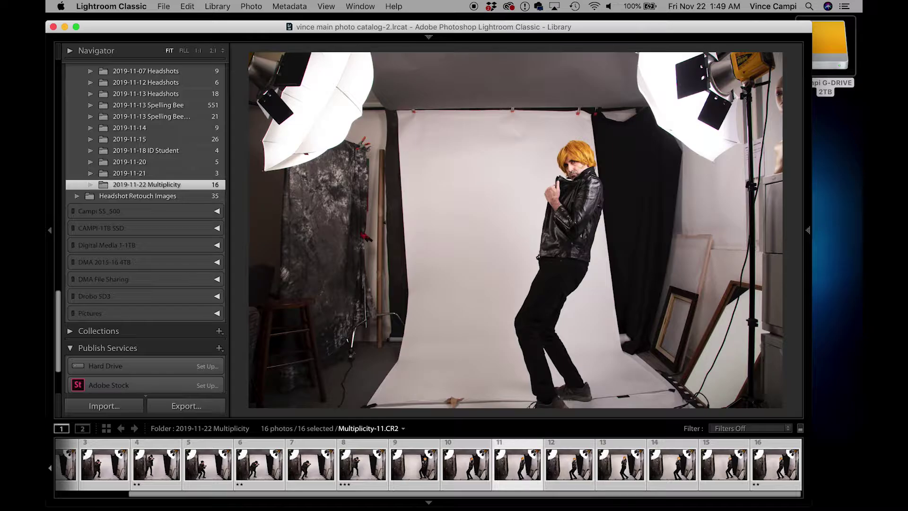
key("Left")
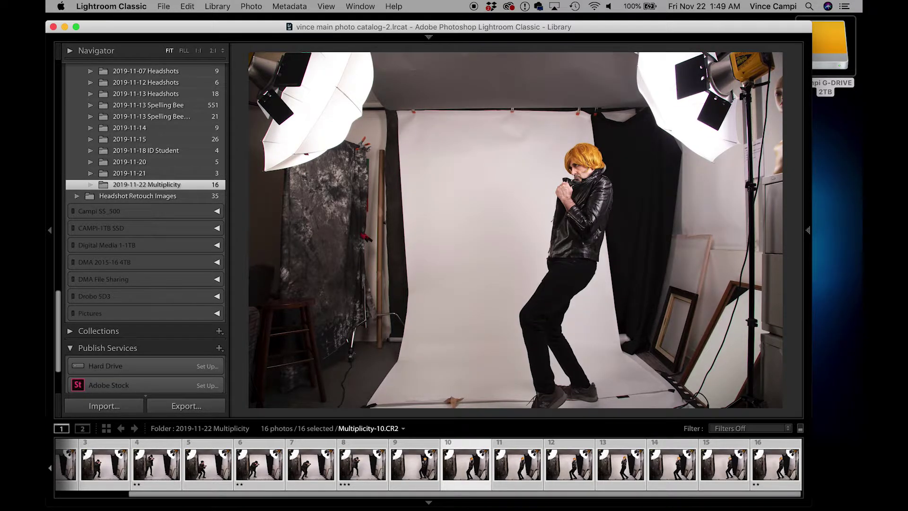
key("Right")
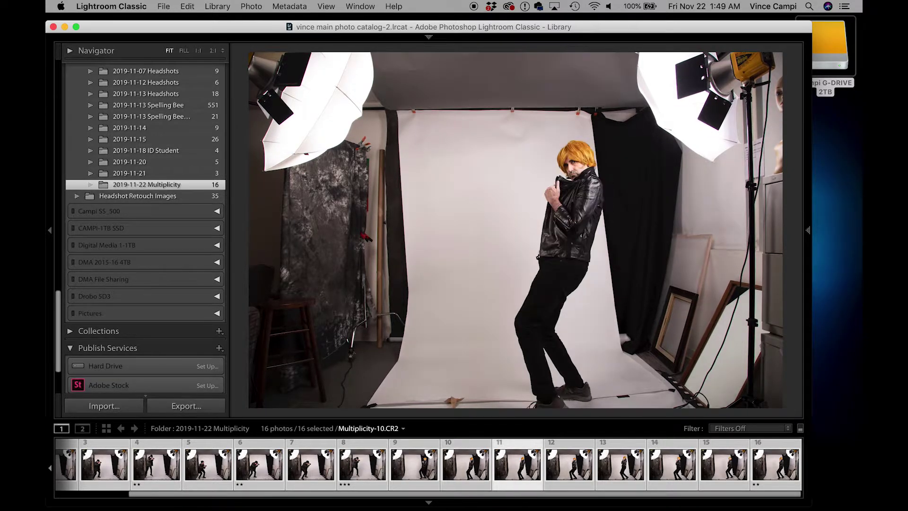
Step: Review the remaining photos from Multiplicity-12.CR2 on and rate Multiplicity-16.CR2 three stars
key("Right")
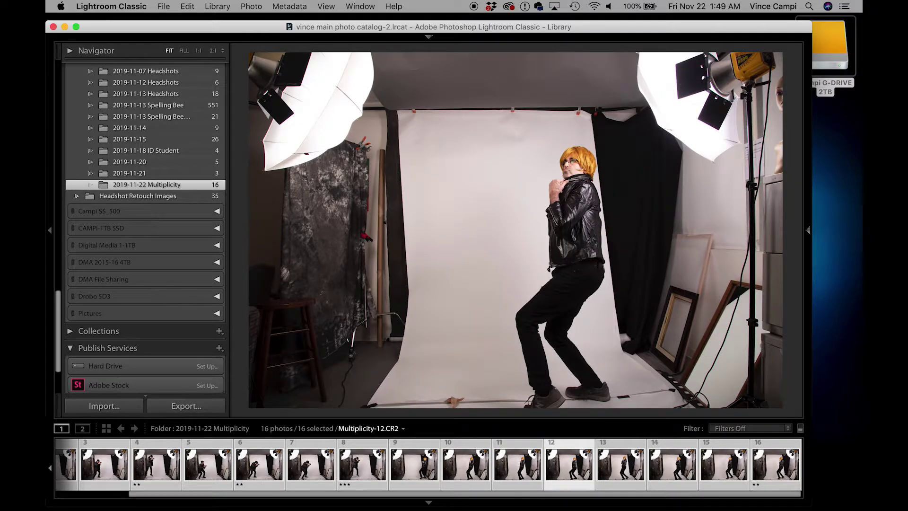
key("Right")
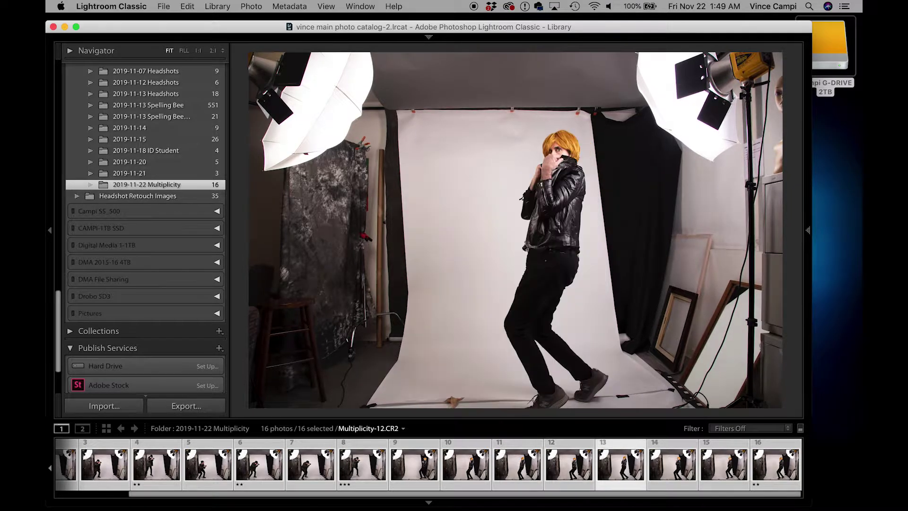
key("Right")
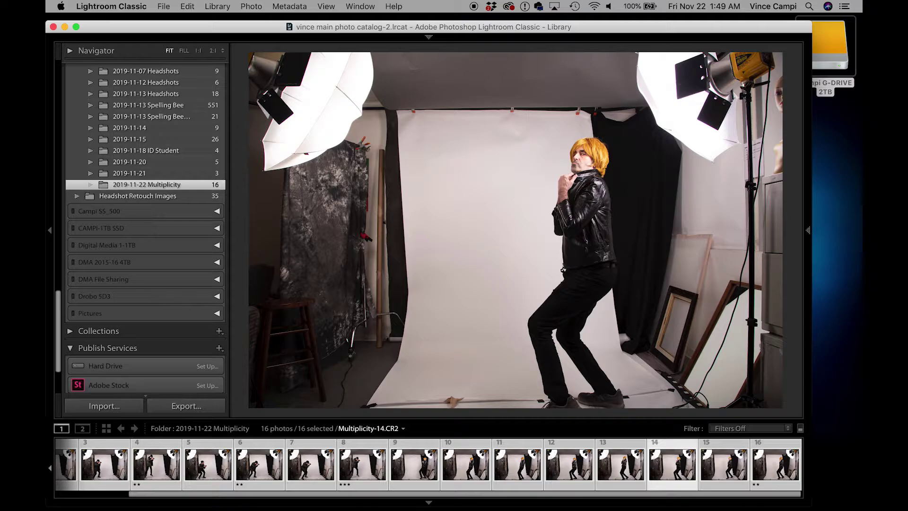
key("Right")
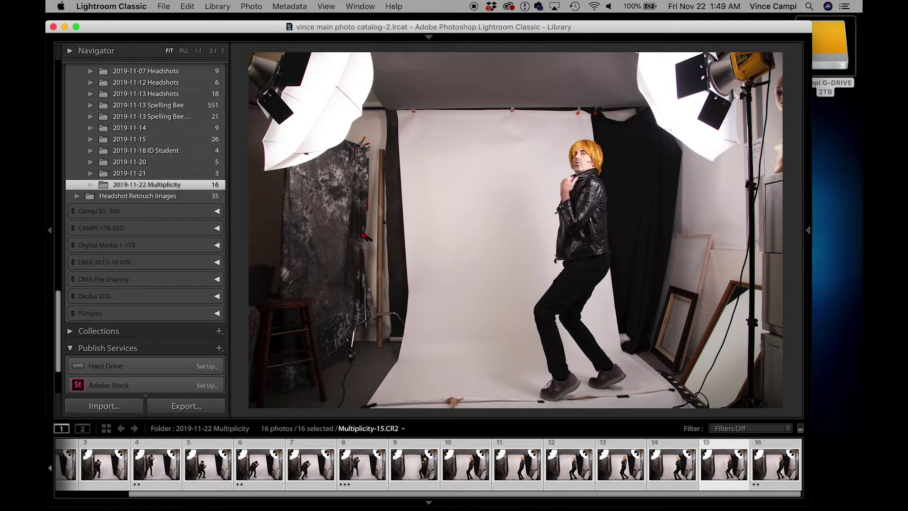
key("Right")
key("Home")
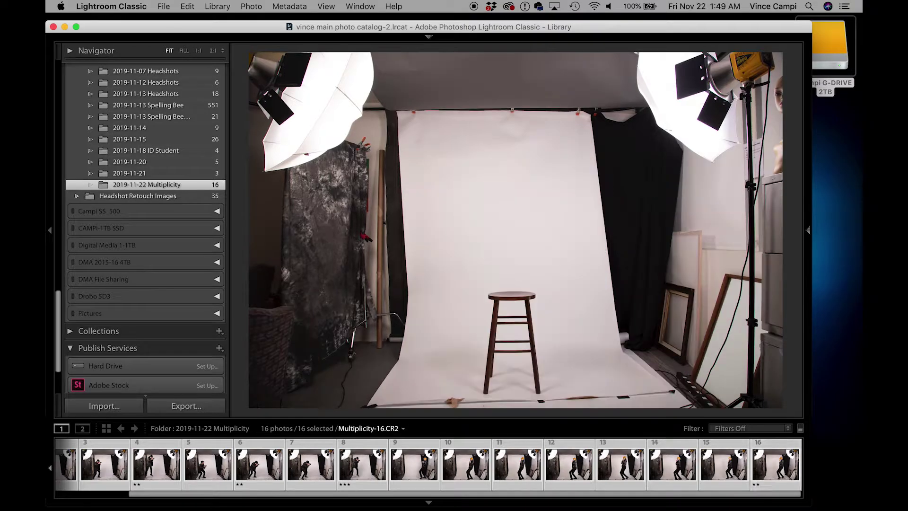
key("End")
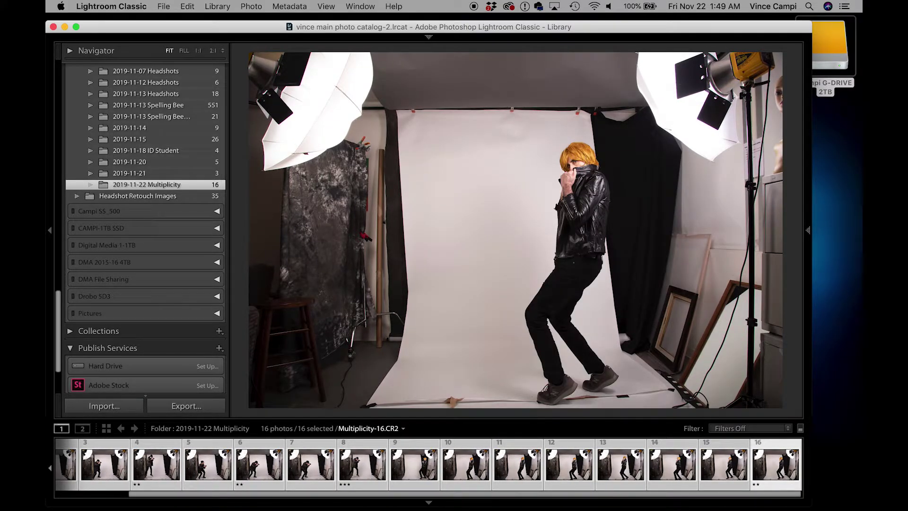
key("3")
Step: Filter the folder's photos by the Rated preset, restricted to three stars and higher
left_click(752, 428)
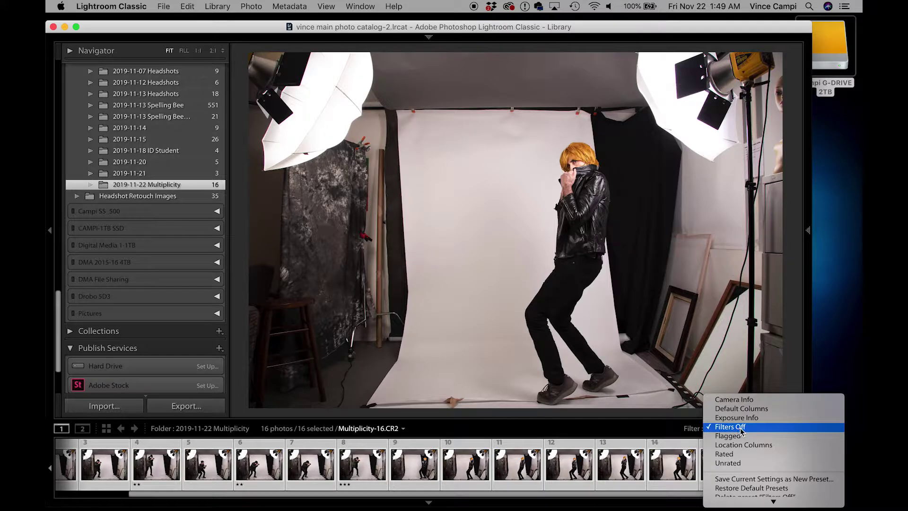
left_click(727, 455)
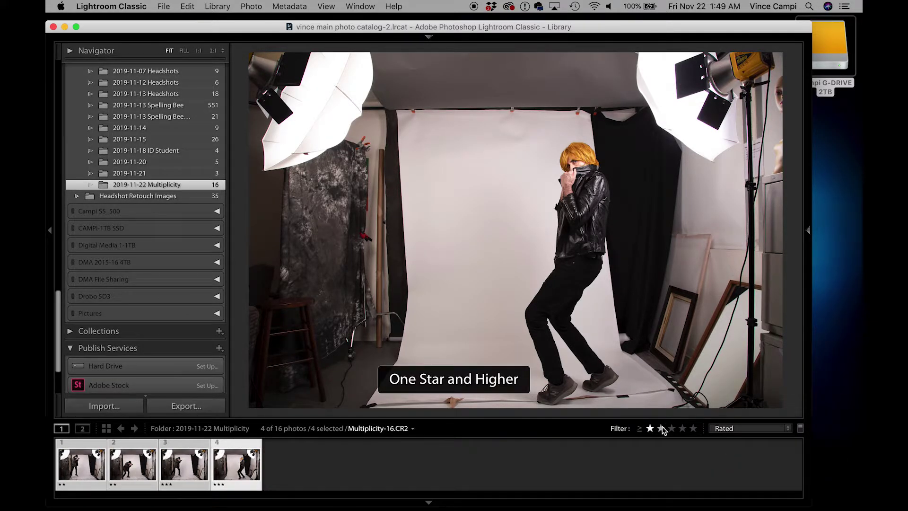
left_click(672, 428)
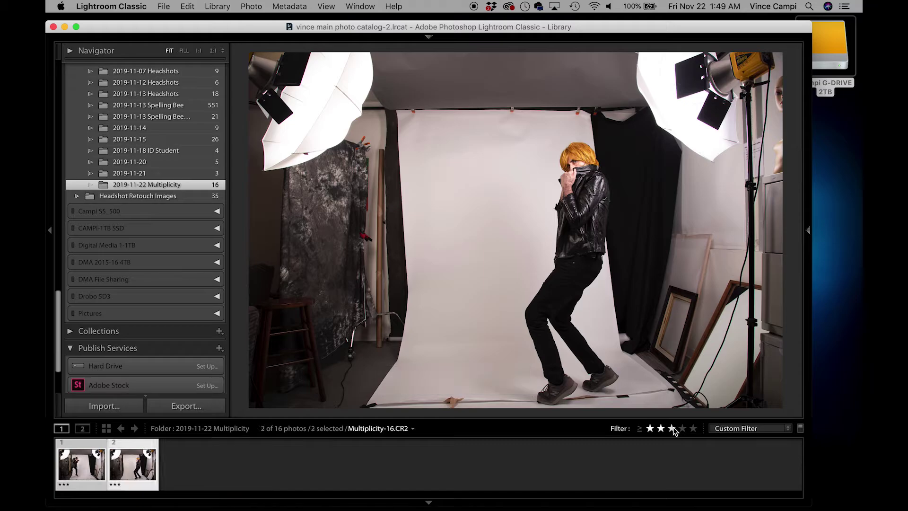
Step: Open Multiplicity-8.CR2, the shot of the photographer in the black hat, in the Develop module
left_click(81, 454)
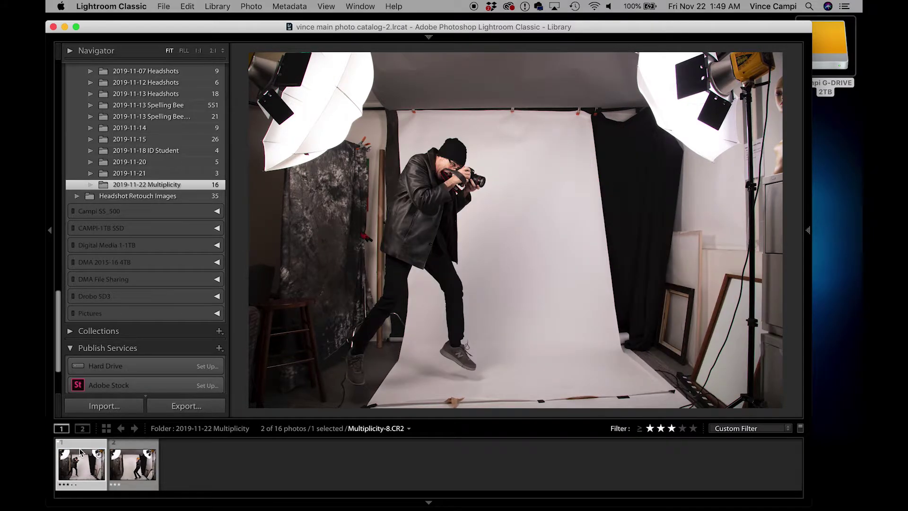
mouse_move(429, 39)
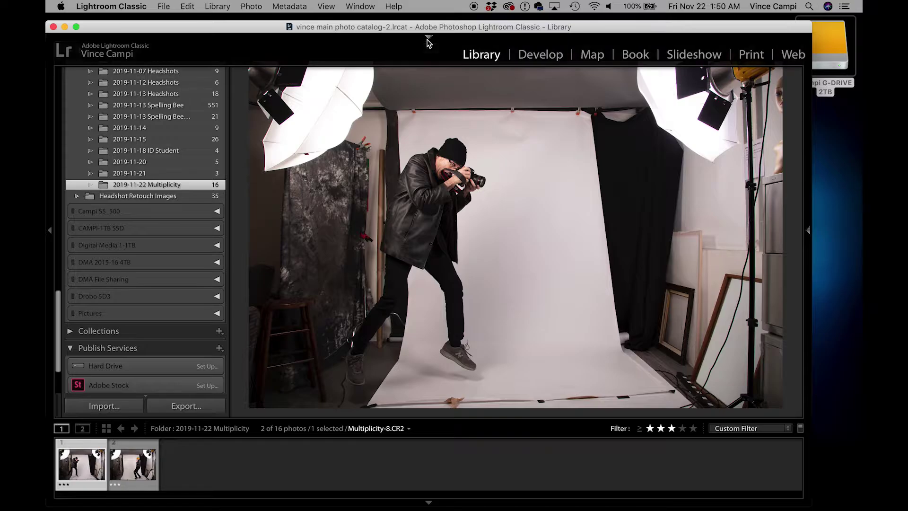
left_click(551, 55)
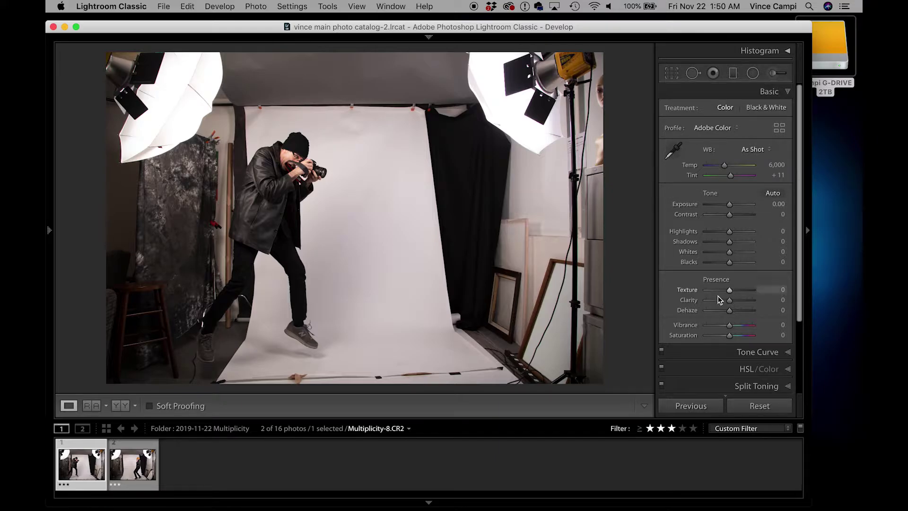
Step: Adjust the tone of Multiplicity-8.CR2 with Blacks −5, Whites +27, Highlights −90 and Shadows +36
key("alt")
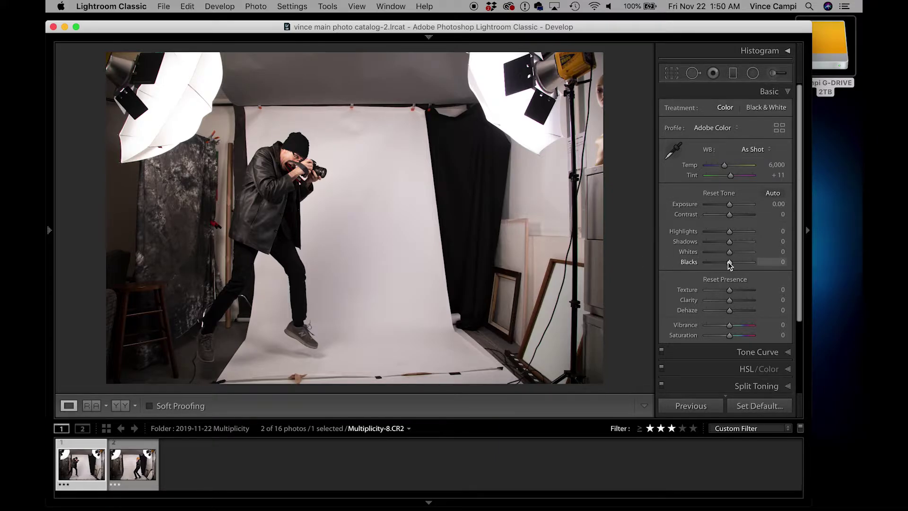
left_click_drag(728, 262, 728, 262)
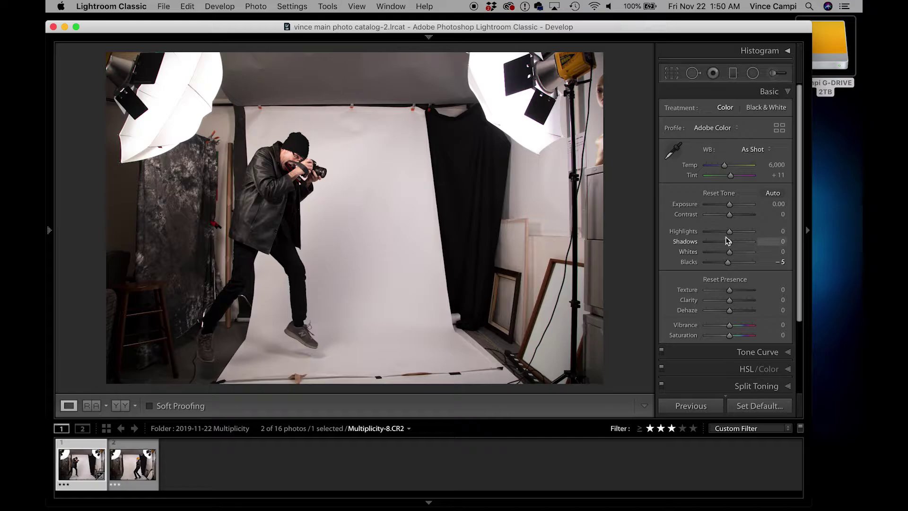
left_click_drag(730, 254, 736, 254)
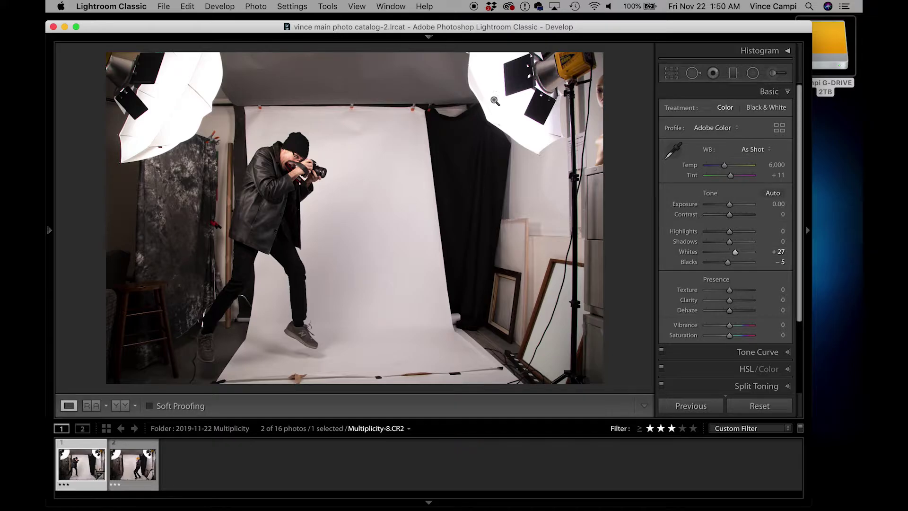
left_click_drag(736, 254, 712, 239)
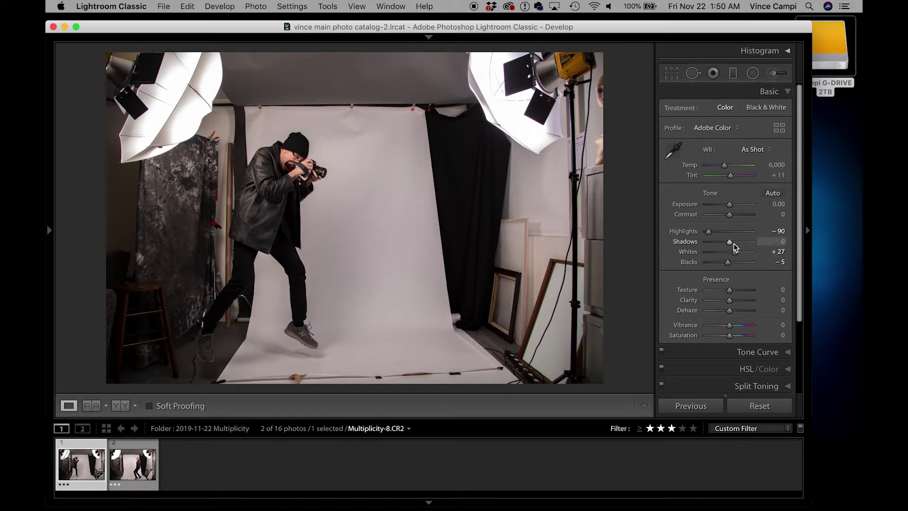
left_click_drag(729, 243, 738, 245)
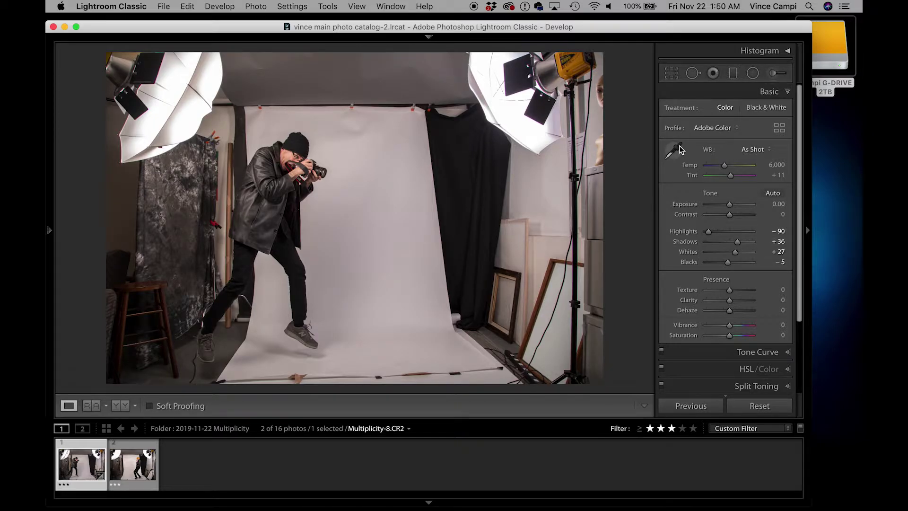
Step: Set the white balance by sampling the white paper backdrop as neutral, and set Exposure to +0.10 and Vibrance to +28
left_click(680, 150)
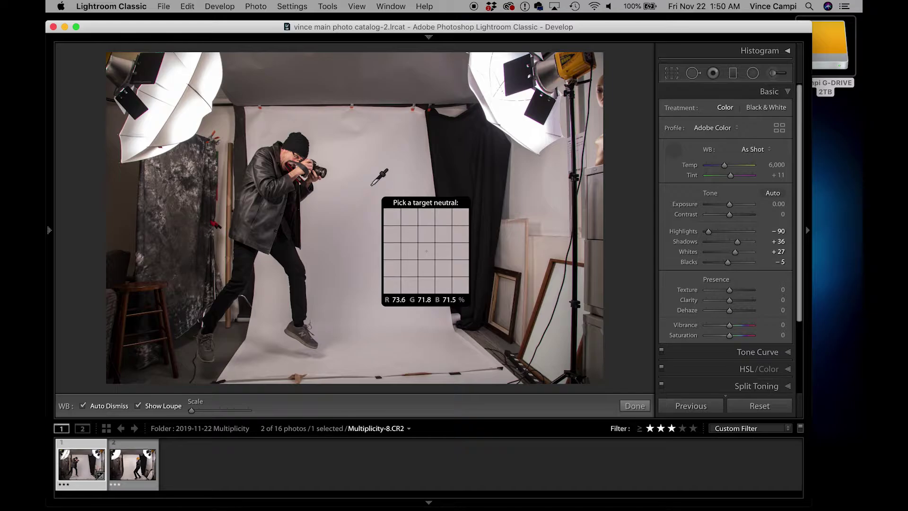
left_click(372, 184)
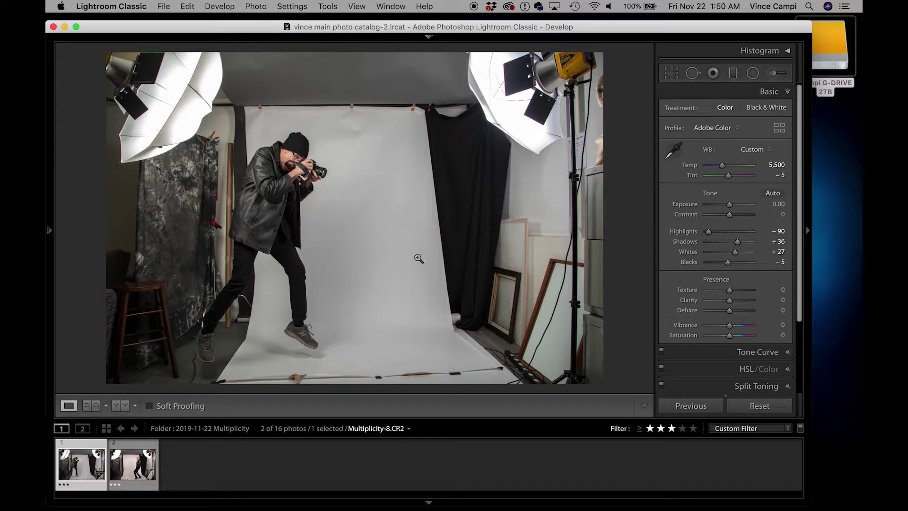
left_click(730, 205)
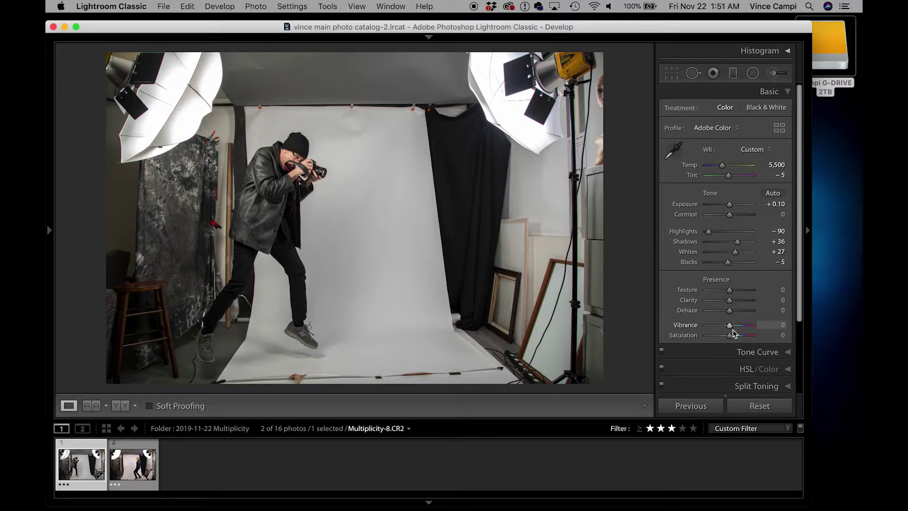
mouse_move(730, 328)
left_mouse_down()
mouse_move(751, 328)
mouse_move(735, 327)
left_mouse_up()
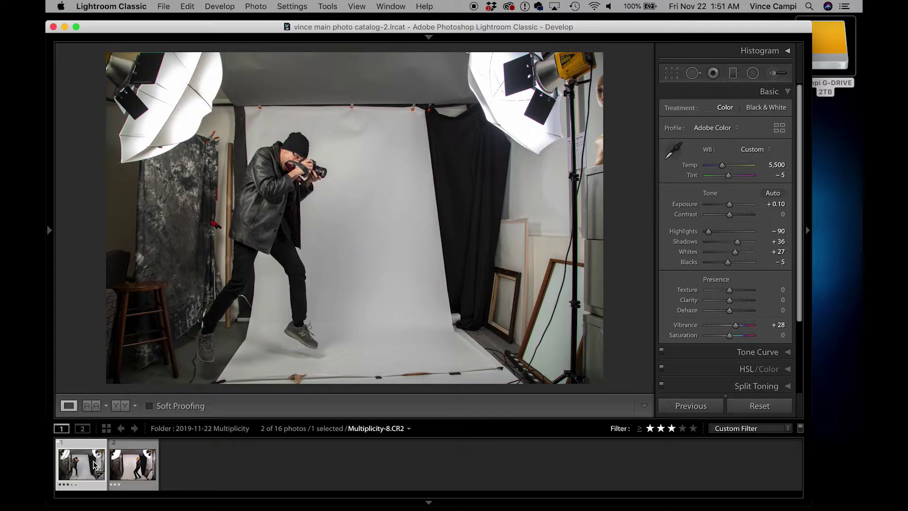
Step: Apply the previous photo's develop settings to Multiplicity-16.CR2 and compare it with Multiplicity-8.CR2
left_click(133, 460)
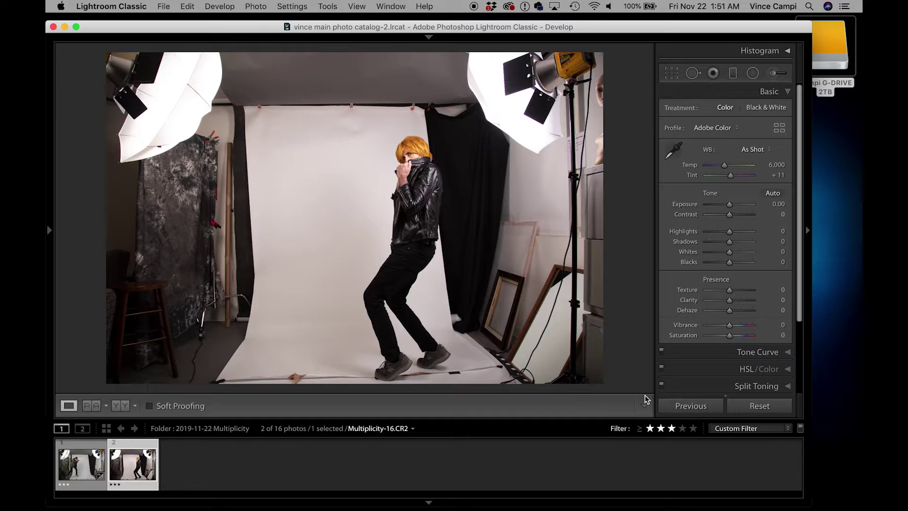
left_click(692, 406)
left_click(85, 466)
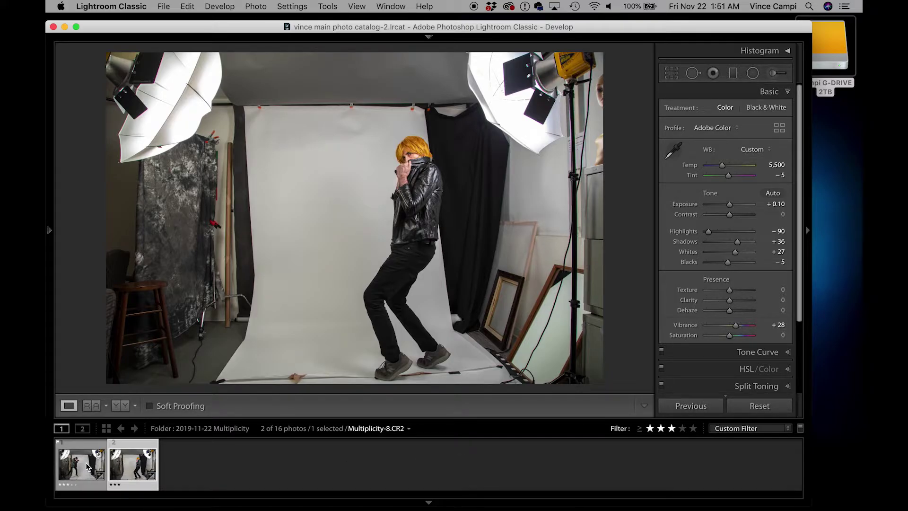
key("Right")
left_click(87, 467)
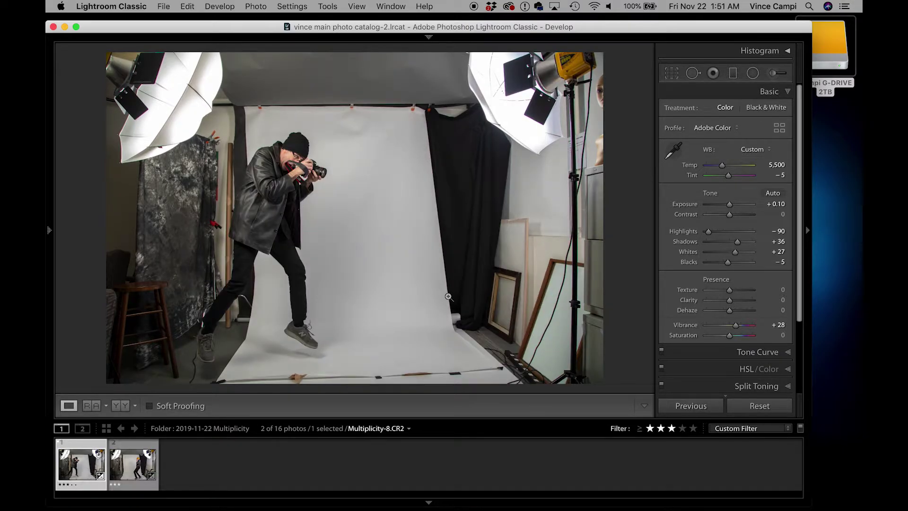
key("Right")
key("Left")
Step: Open Multiplicity-8.CR2 and Multiplicity-16.CR2 together as layers of one Photoshop document
left_click(136, 471, "shift")
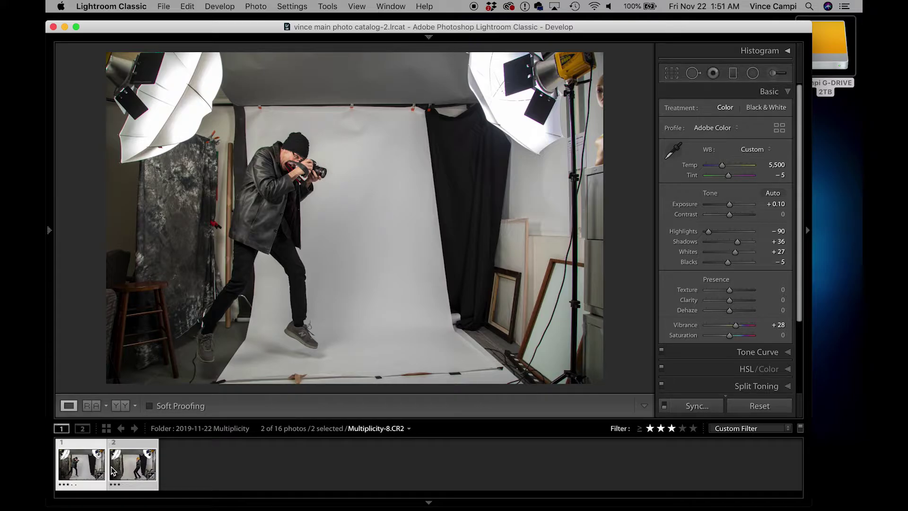
right_click(117, 450)
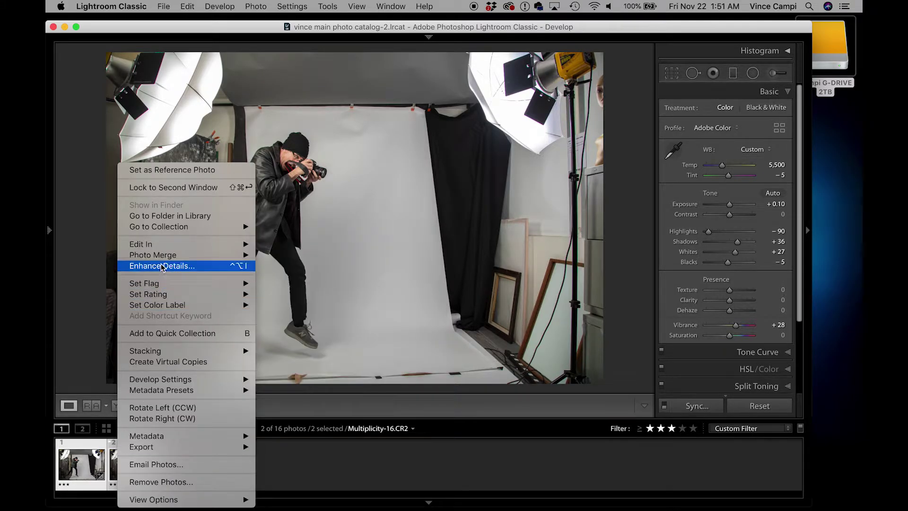
mouse_move(159, 244)
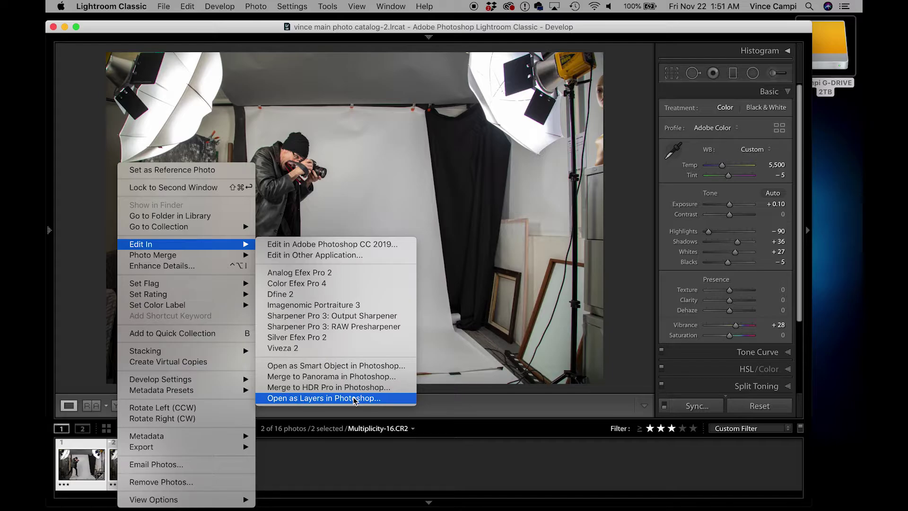
left_click(339, 399)
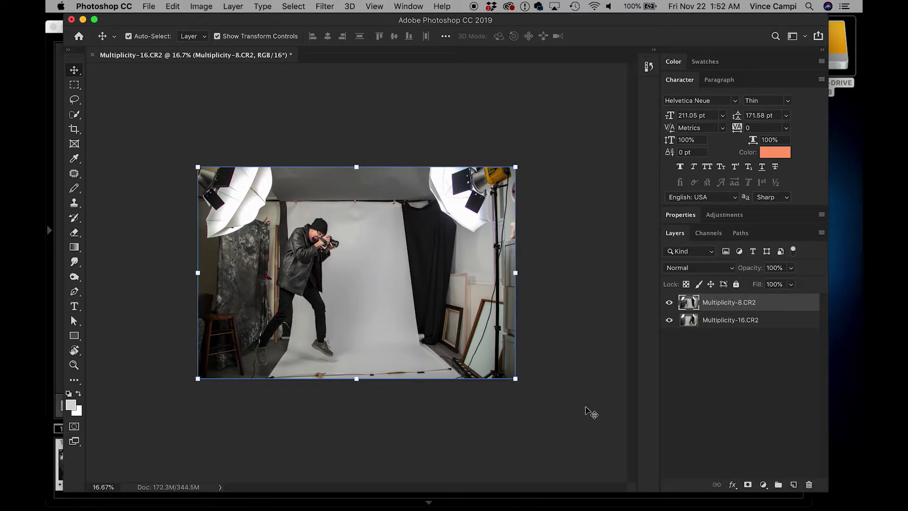
Step: Compare the two layers by hiding and showing the Multiplicity-8.CR2 layer, looking for camera shift between the shots
left_click(370, 5)
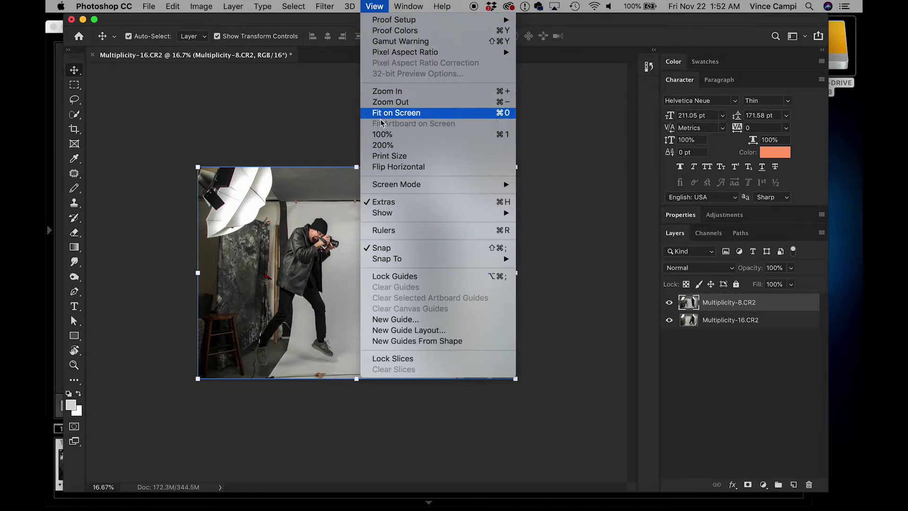
left_click(474, 116)
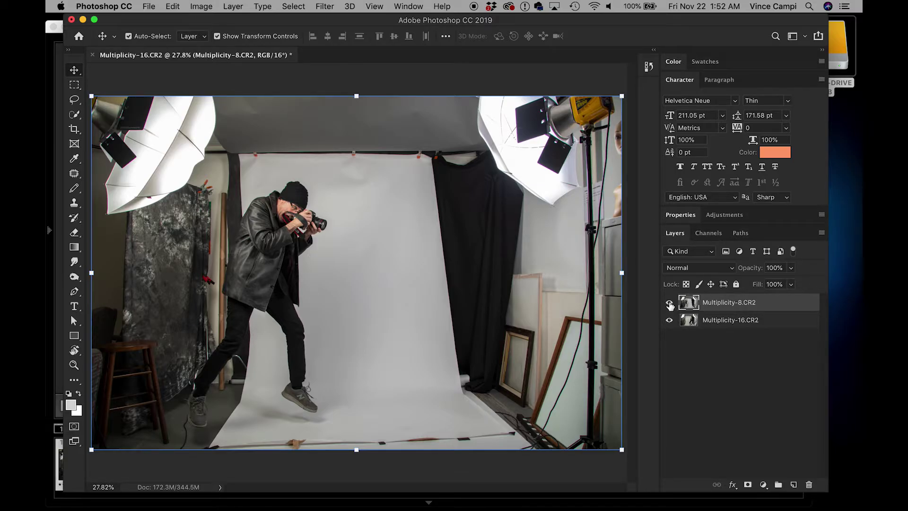
left_click(669, 304)
left_click(669, 305)
left_click(669, 304)
left_click(669, 304)
Step: Auto-align the Multiplicity-8.CR2 and Multiplicity-16.CR2 layers using the Auto projection
left_click(770, 321, "shift")
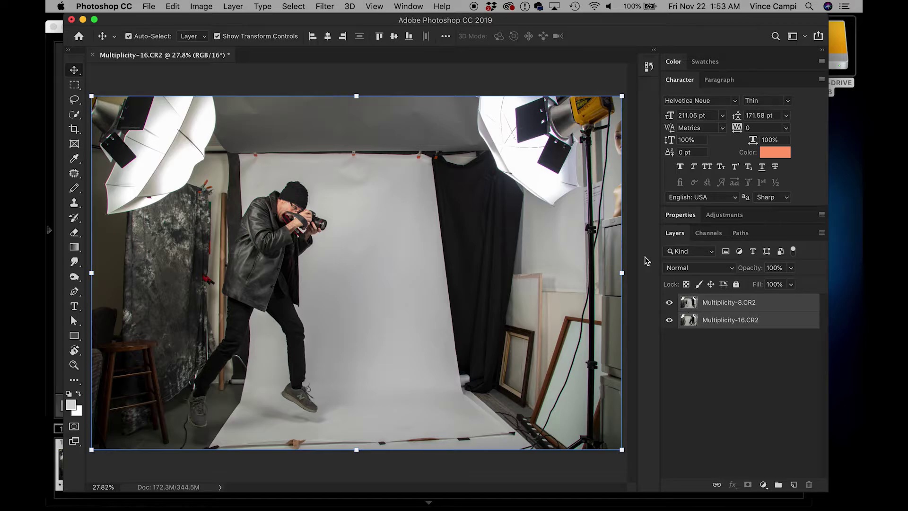
left_click(168, 4)
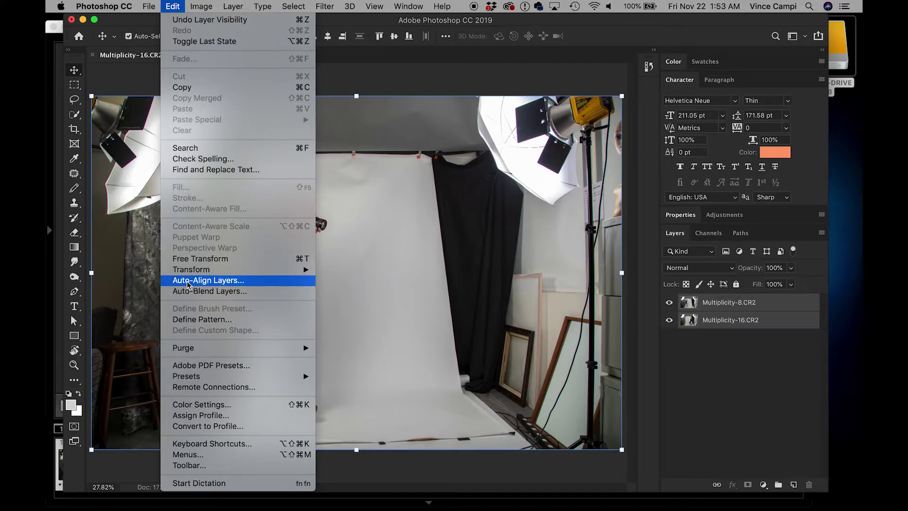
left_click(221, 282)
left_click_drag(490, 170, 518, 169)
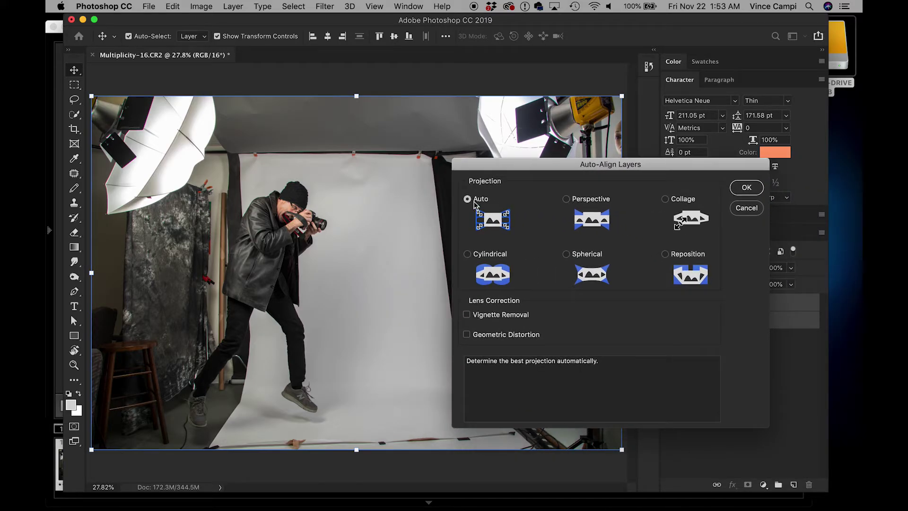
left_click(747, 187)
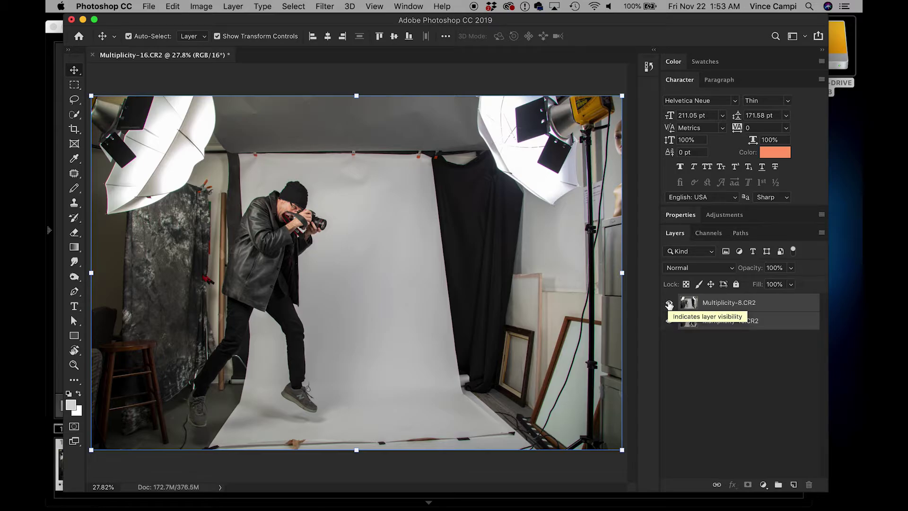
Step: Check the alignment of the backdrop and lights by repeatedly hiding and showing the Multiplicity-8.CR2 layer
left_click(669, 303)
left_click(669, 303)
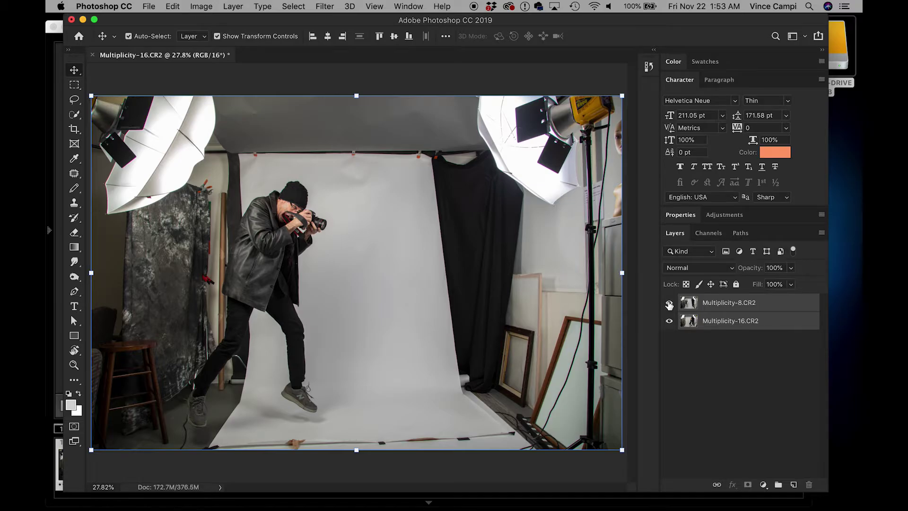
left_click(669, 303)
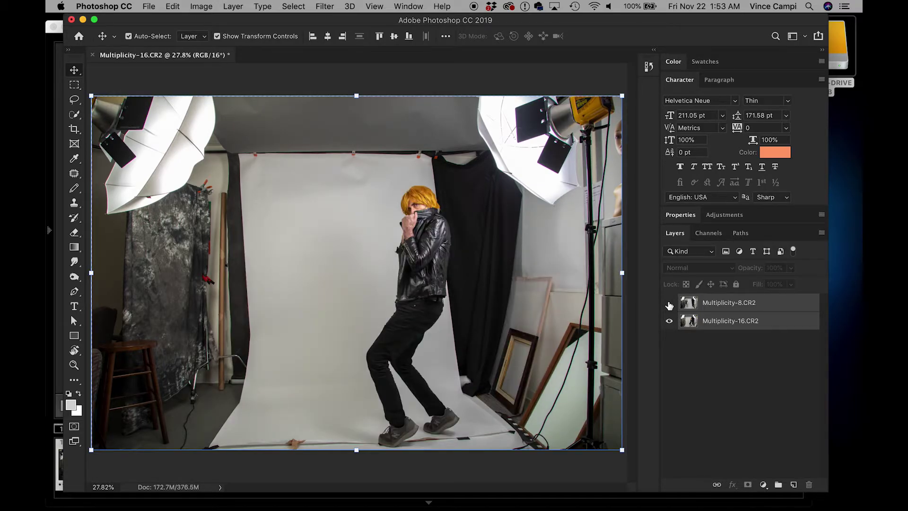
left_click(669, 303)
left_click(670, 303)
left_click(670, 304)
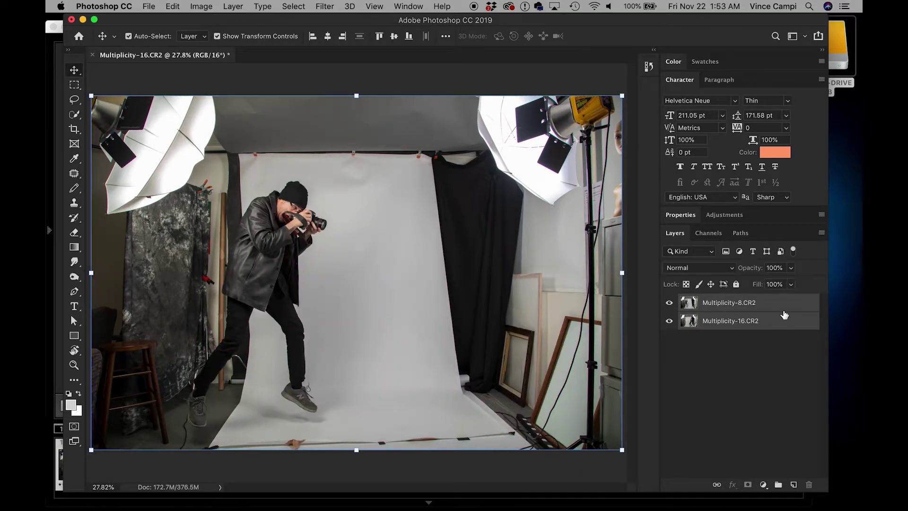
Step: Add a layer mask to the Multiplicity-8.CR2 layer only and switch to the Brush tool
left_click(775, 310)
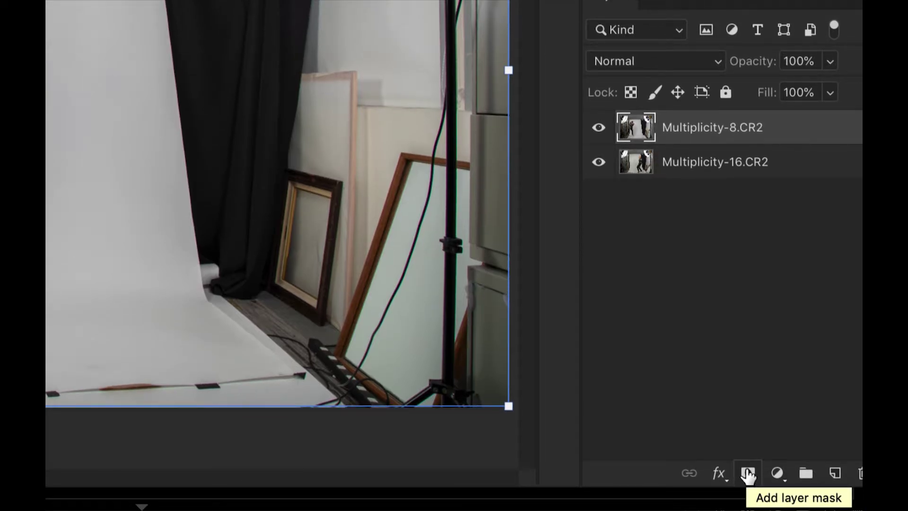
left_click(748, 474)
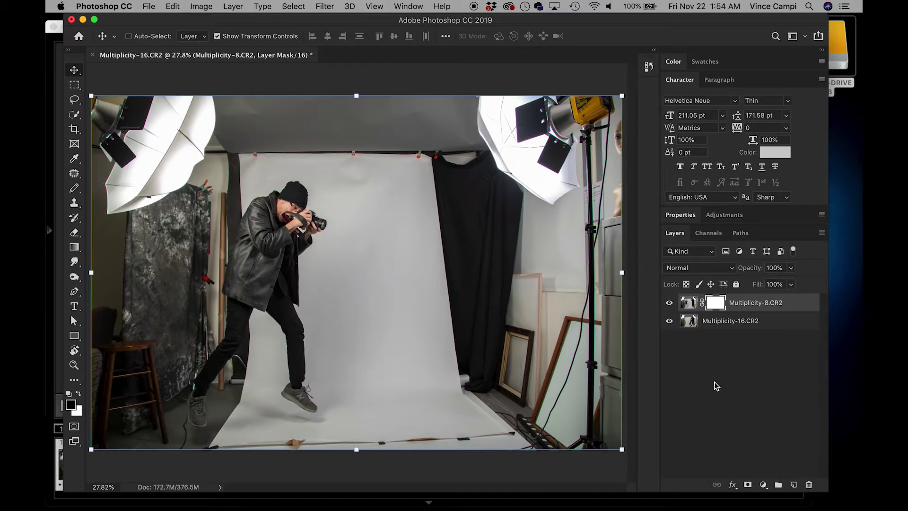
key("super")
key("b")
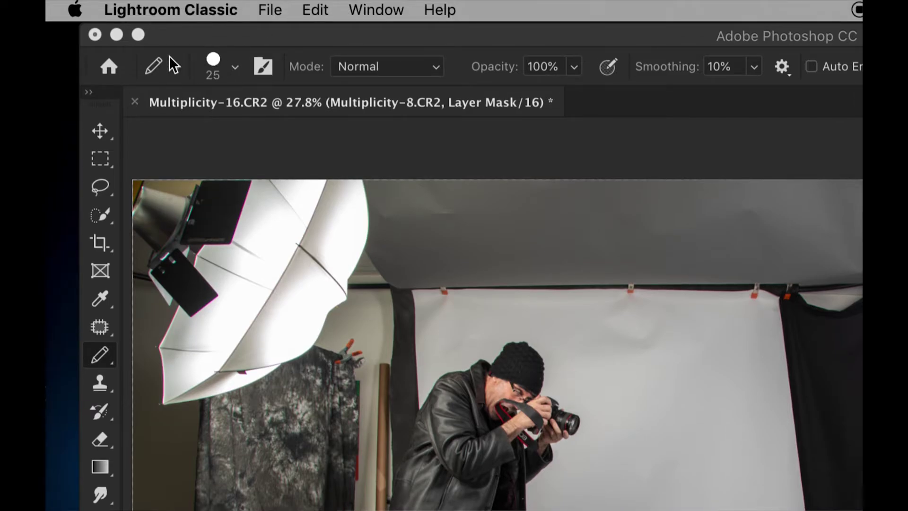
left_click_drag(107, 357, 153, 347)
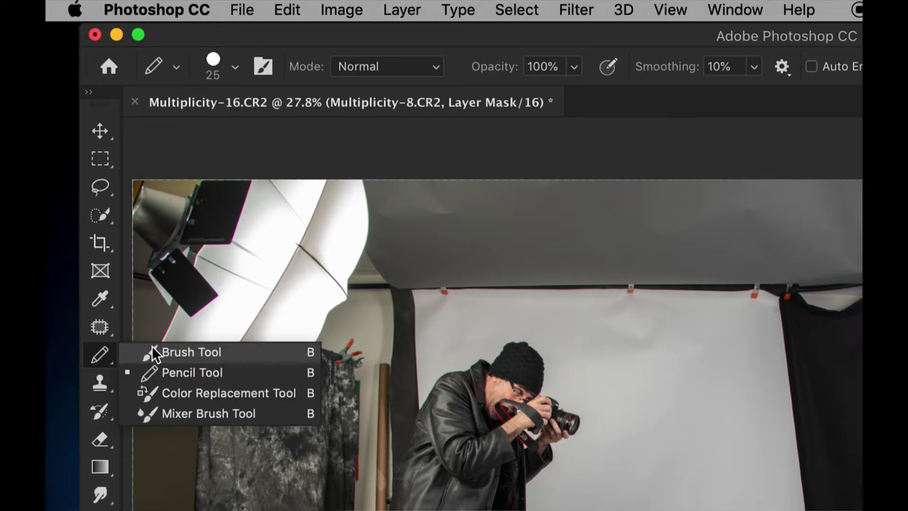
left_click(211, 352)
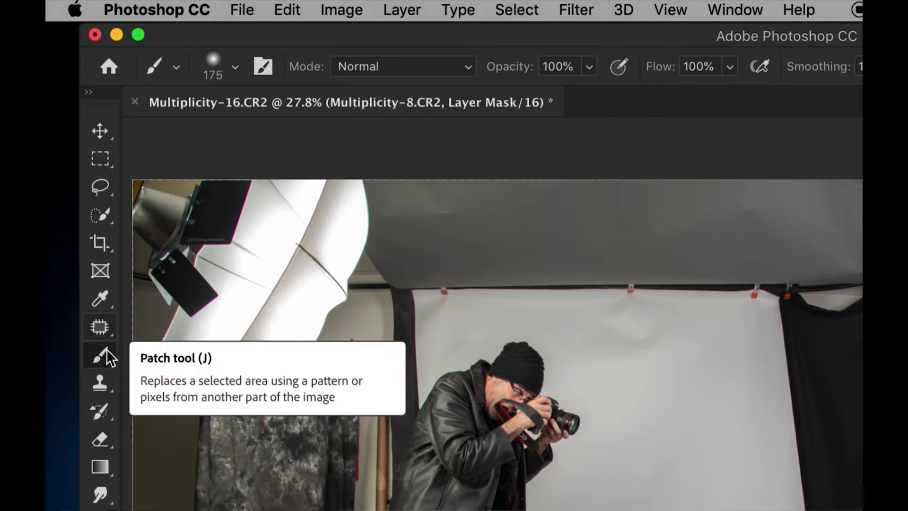
Step: Choose the Soft Round brush from the General Brushes presets for painting on the mask
left_click(236, 66)
left_click(235, 65)
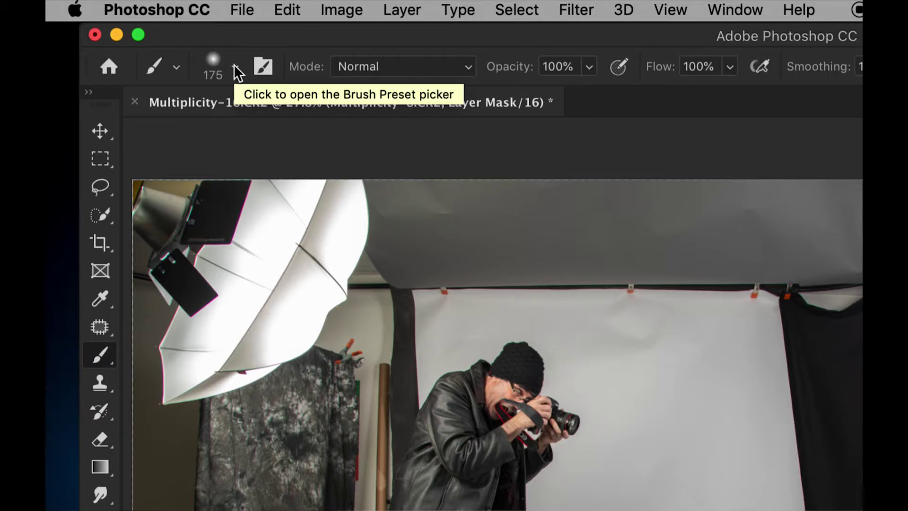
left_click(236, 70)
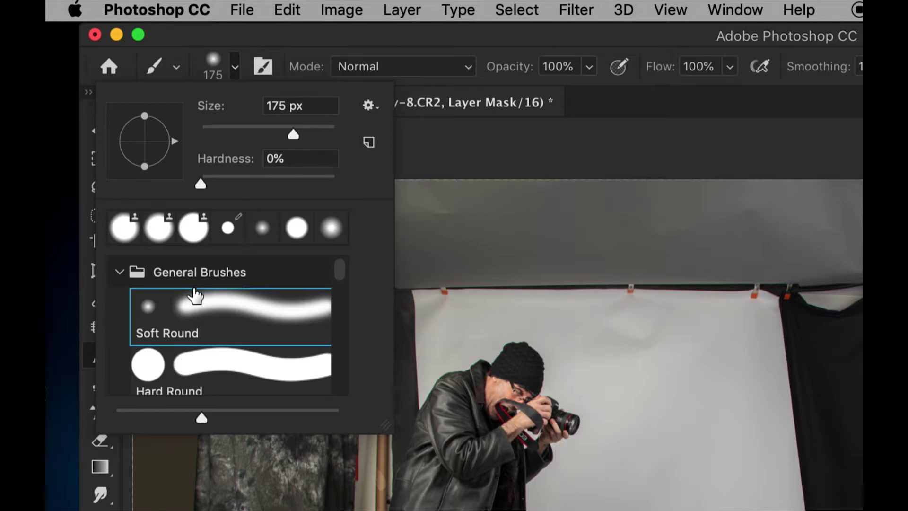
mouse_move(342, 282)
left_mouse_down()
mouse_move(339, 381)
mouse_move(347, 257)
left_mouse_up()
left_click(194, 305)
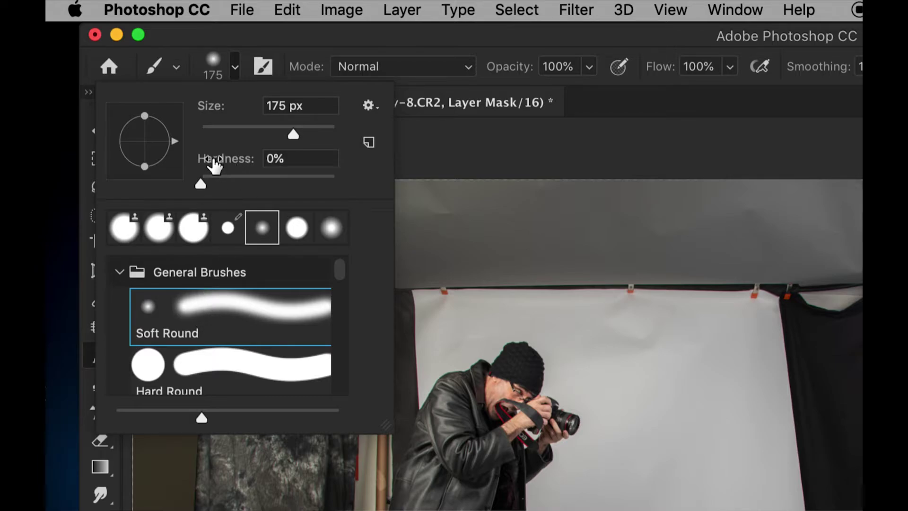
Step: Try the Soft Round brush at sizes of 166 px and 332 px
left_click_drag(293, 134, 290, 134)
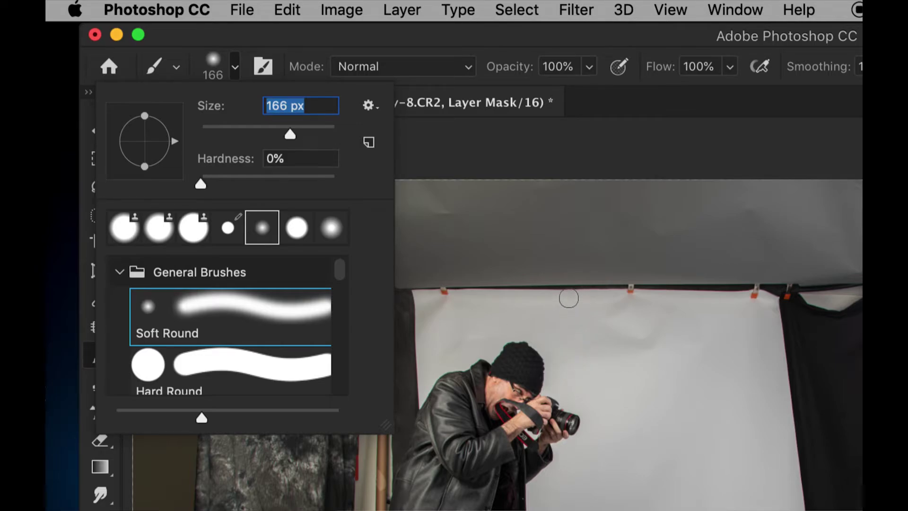
left_click_drag(290, 134, 310, 133)
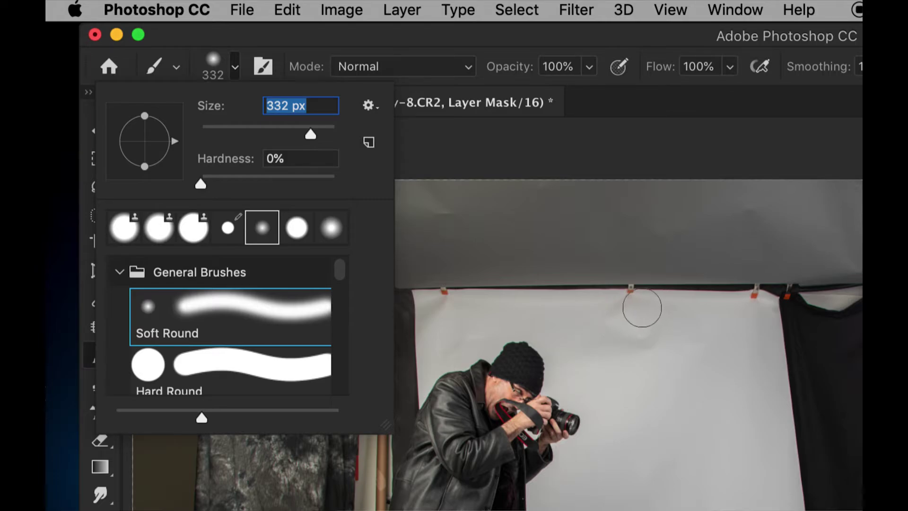
type("]")
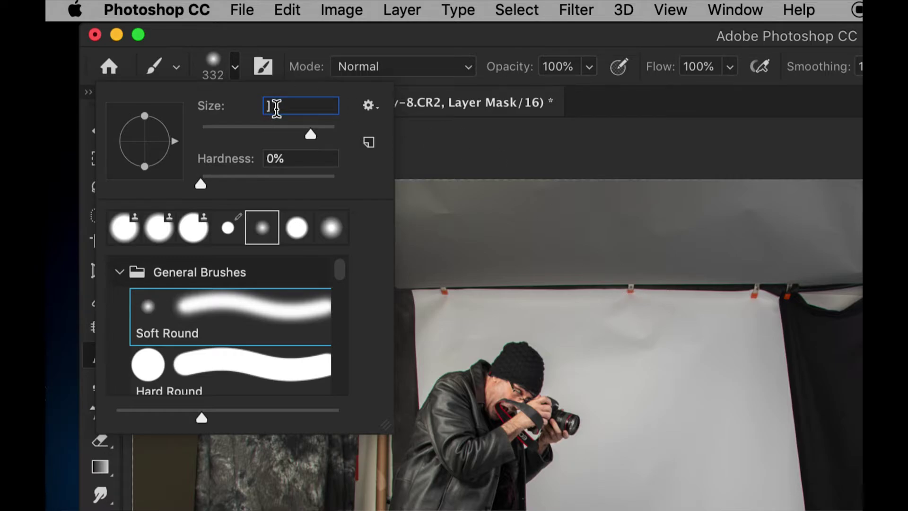
left_click(306, 136)
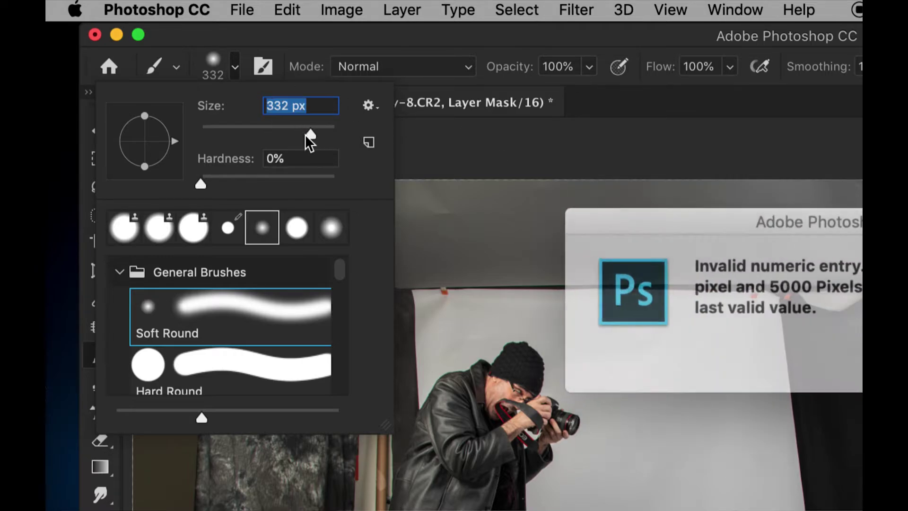
left_click_drag(698, 222, 371, 208)
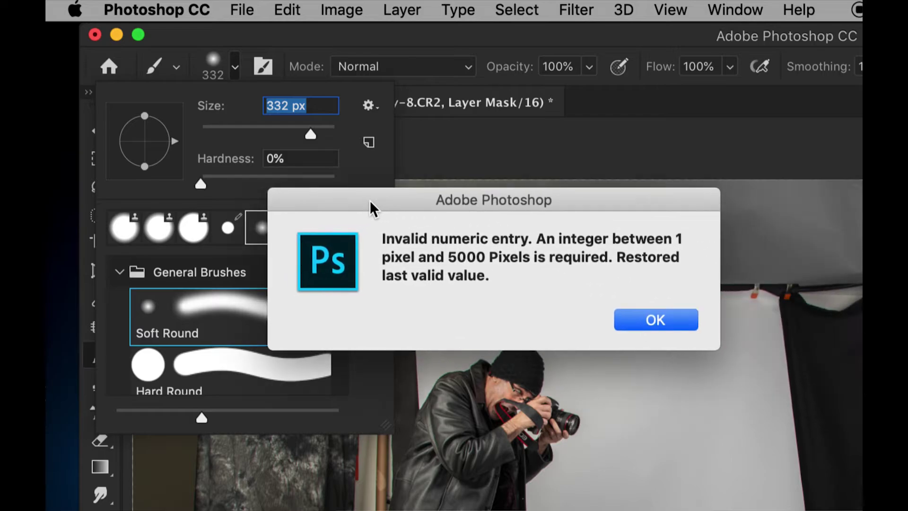
left_click(657, 320)
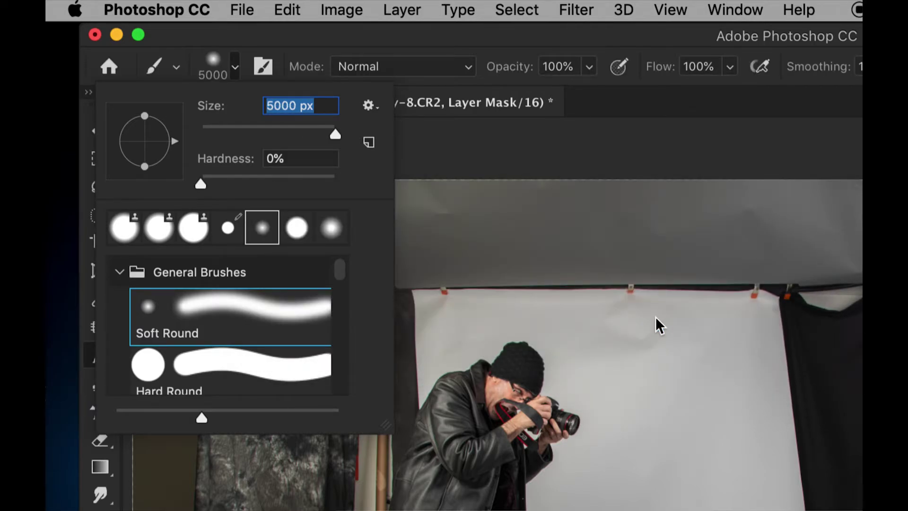
Step: Set the Soft Round brush size to 300 px and close the brush settings
left_click_drag(261, 133, 309, 128)
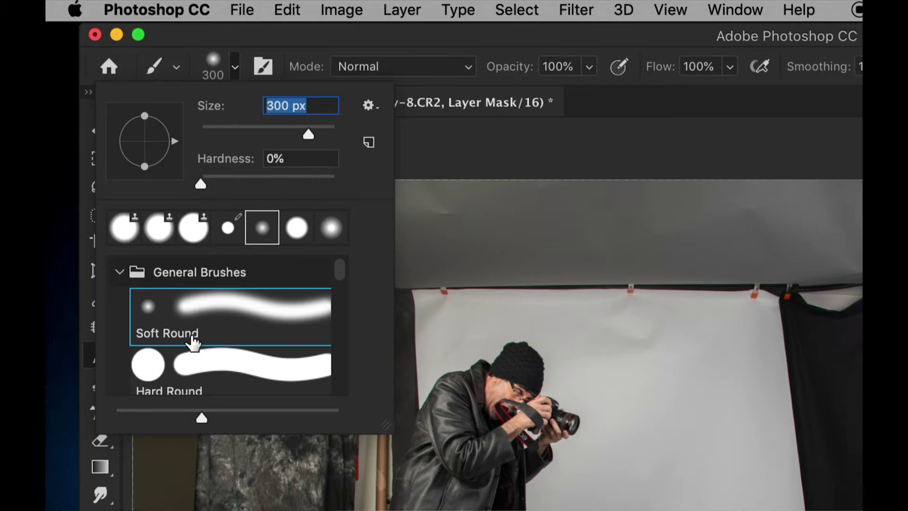
double_click(192, 340)
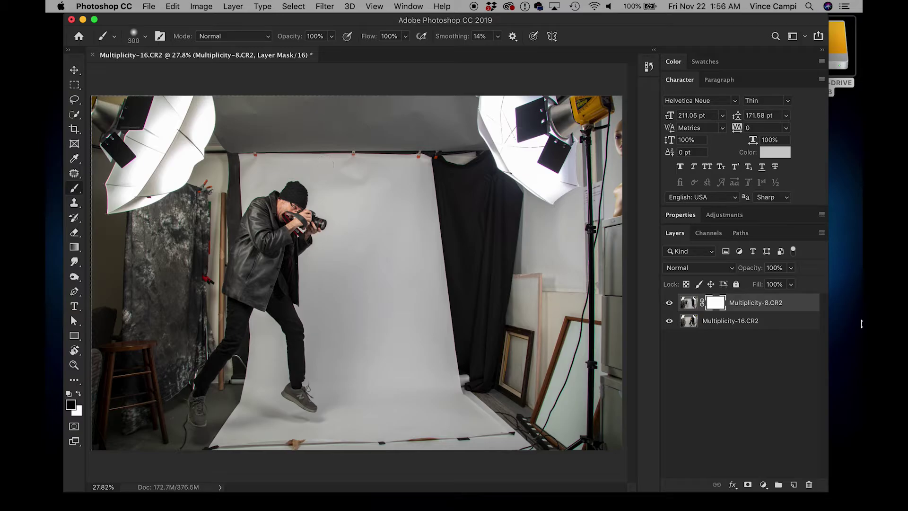
Step: Lower the Multiplicity-8.CR2 layer's opacity to 82% and make its layer mask active for painting
left_click(795, 302)
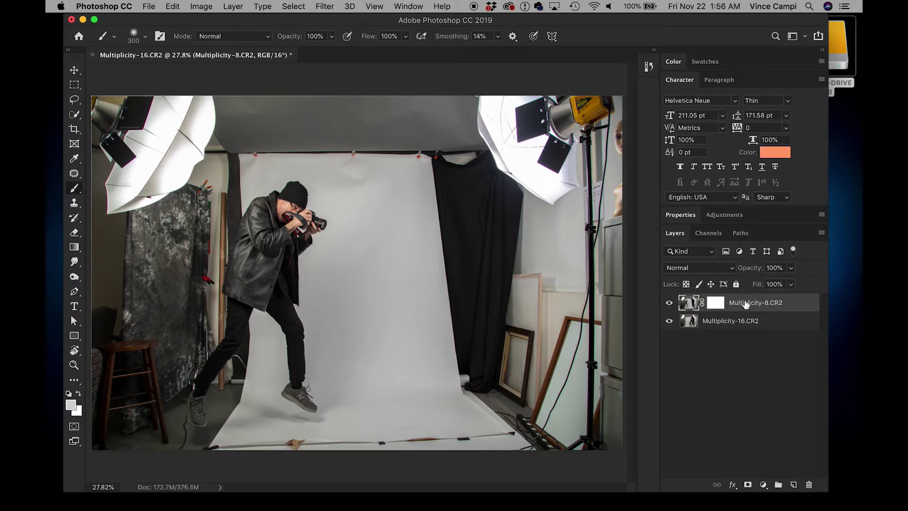
left_click_drag(754, 273, 744, 274)
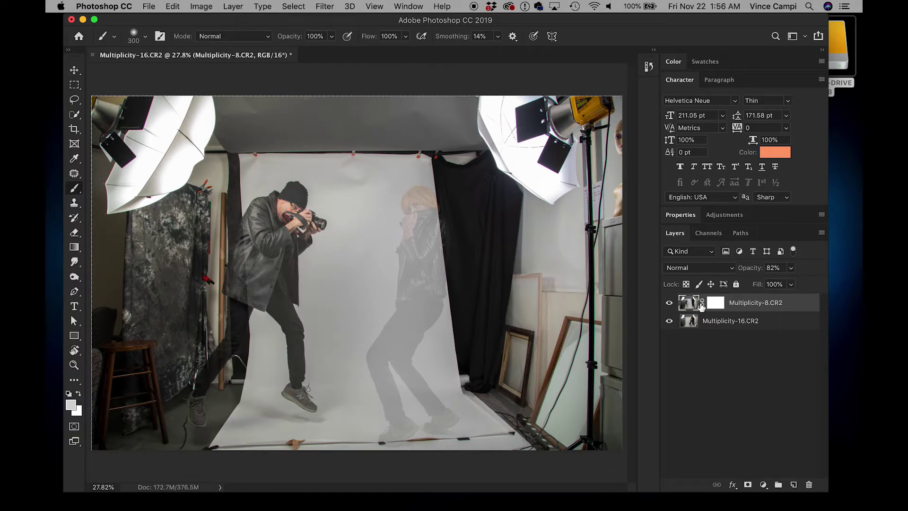
left_click(717, 304)
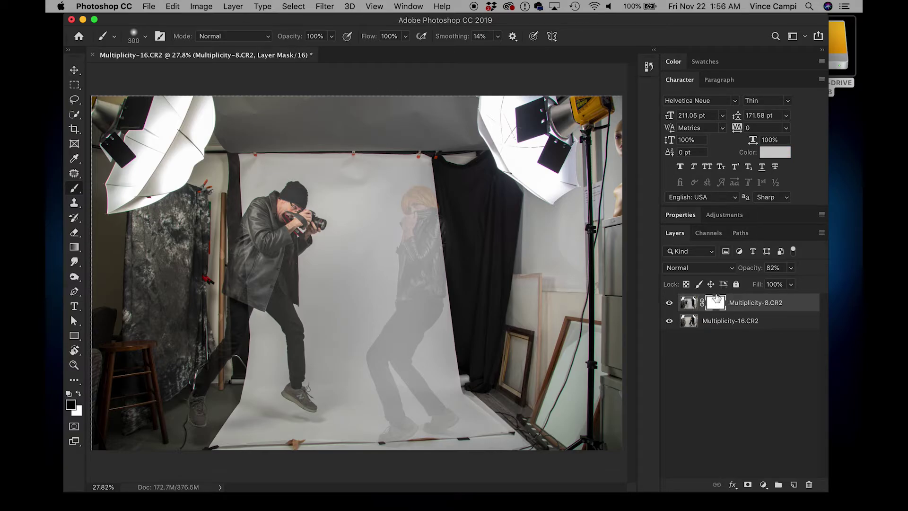
Step: Enlarge the soft brush to 1500 px and paint black on the Multiplicity-8.CR2 layer mask over the orange-haired figure
left_click_drag(94, 363, 69, 401)
key("bracketright")
key("bracketright")
key("bracketright")
key("bracketright")
left_click(145, 36)
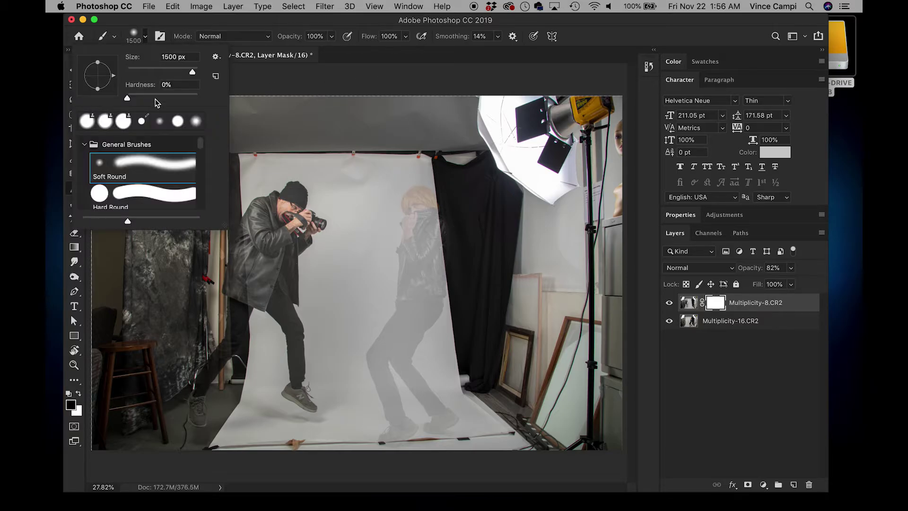
left_click(145, 37)
mouse_move(405, 165)
left_mouse_down()
mouse_move(417, 203)
mouse_move(416, 279)
mouse_move(400, 440)
mouse_move(416, 264)
left_mouse_up()
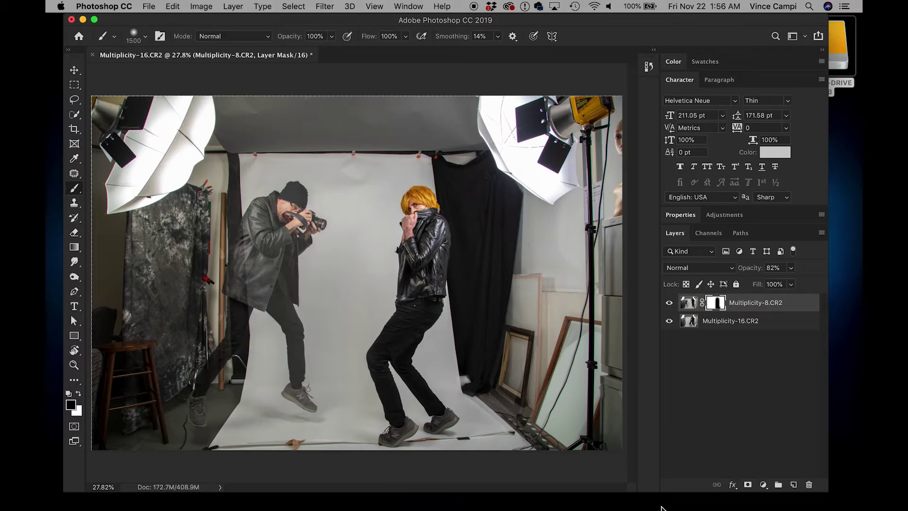
Step: Reduce the brush size to 600 px and swap the mask's painting colour to white
key("bracketleft")
key("bracketleft")
key("bracketleft")
key("bracketleft")
key("bracketleft")
key("bracketleft")
key("bracketleft")
key("bracketleft")
key("bracketleft")
key("x")
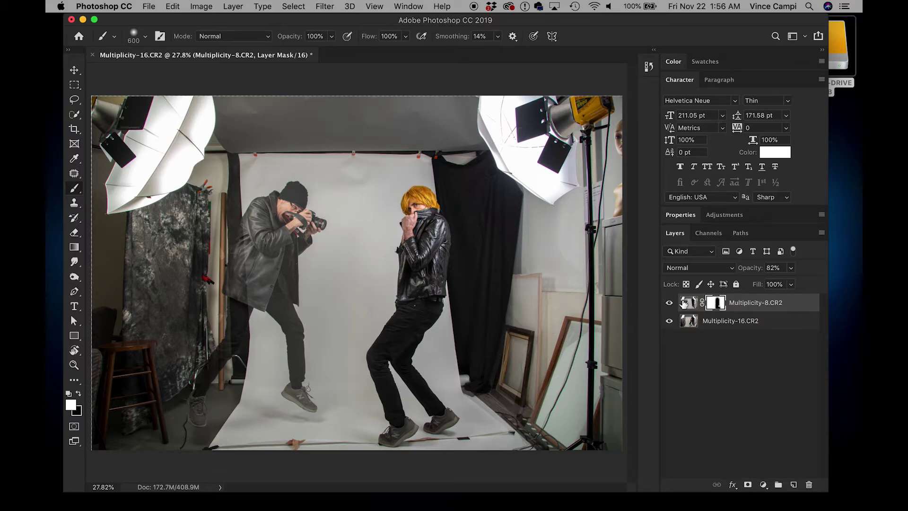
Step: Restore the Multiplicity-8.CR2 layer's opacity to 100% and save the composite
left_click(773, 309)
left_click_drag(749, 268, 802, 271)
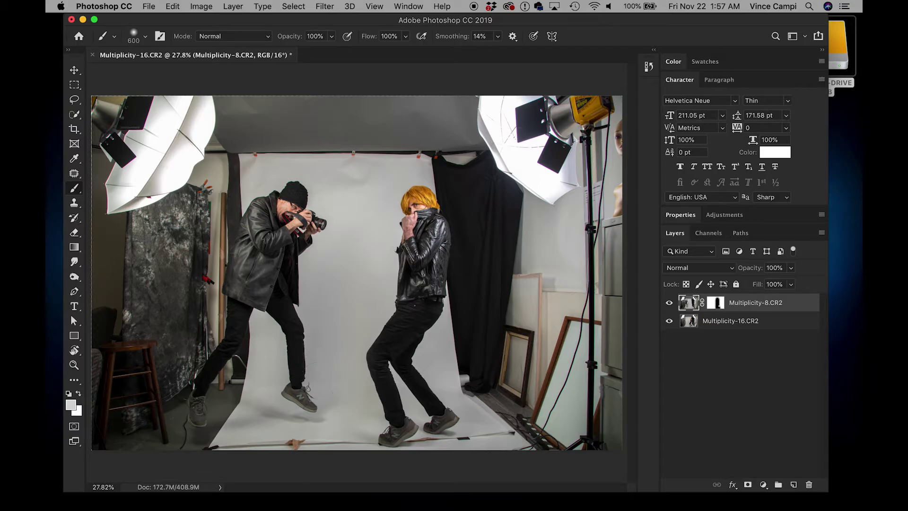
key("bracketright")
key("bracketleft")
key("super+s")
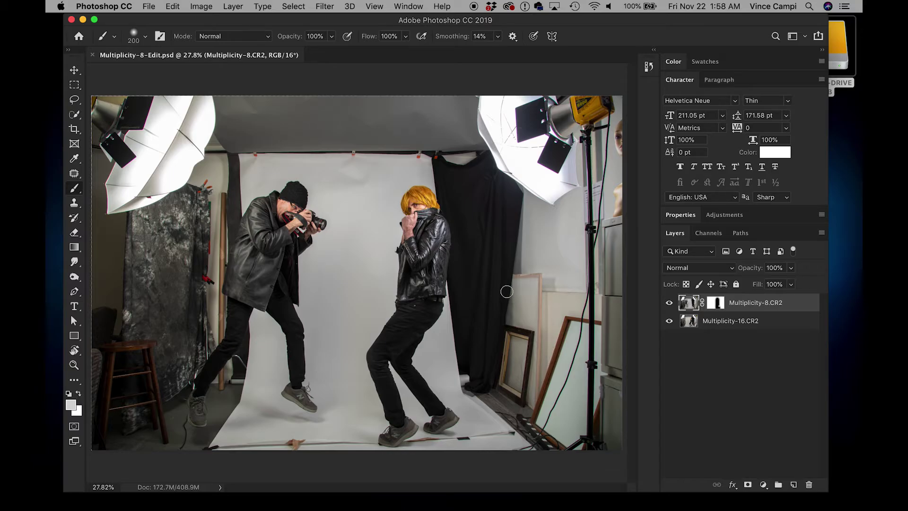
Step: Start the Crop tool and try the Original Ratio and Ratio settings for the crop frame
key("c")
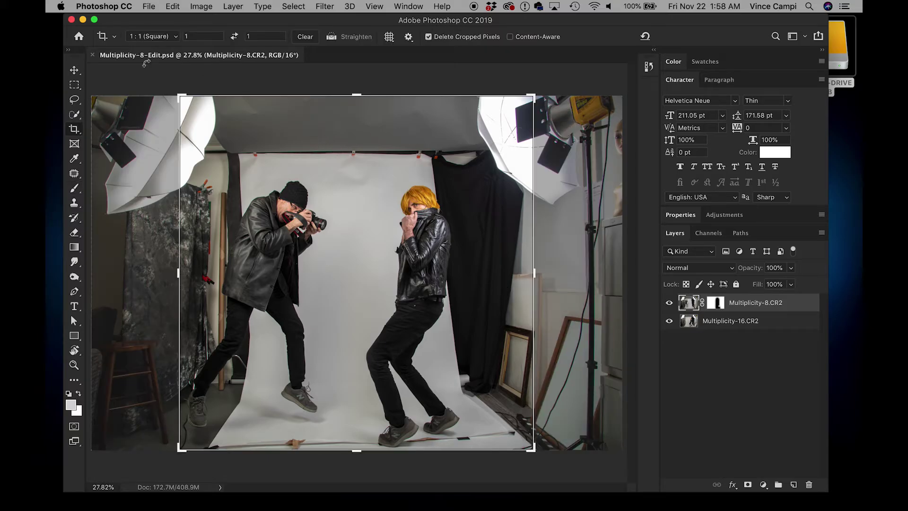
left_click(176, 38)
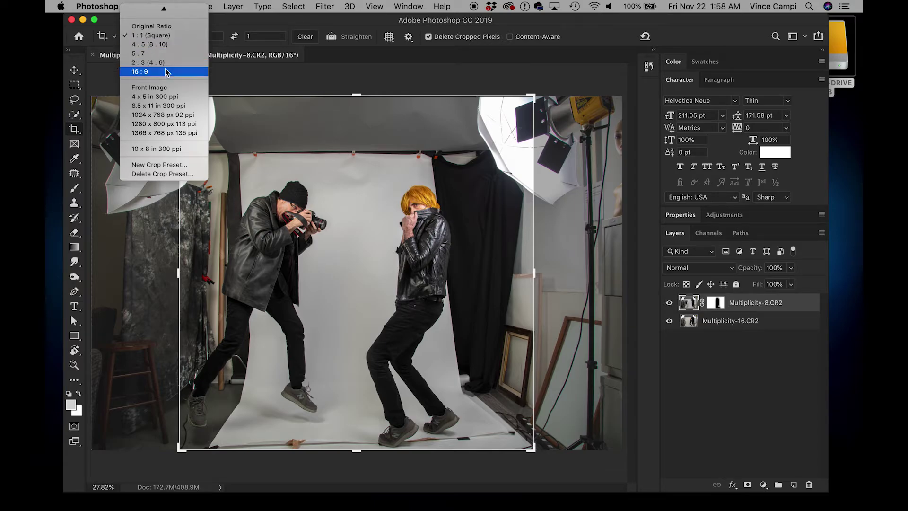
left_click(114, 28)
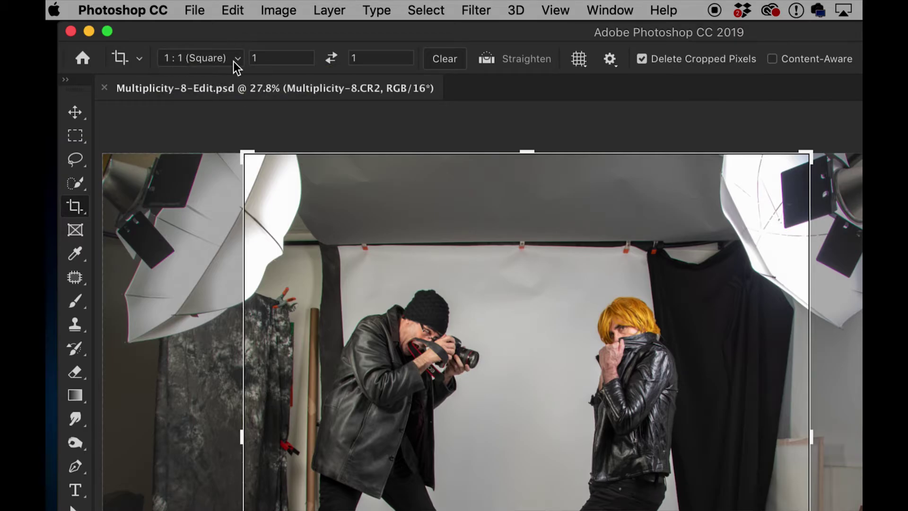
left_click(234, 60)
left_click(234, 44)
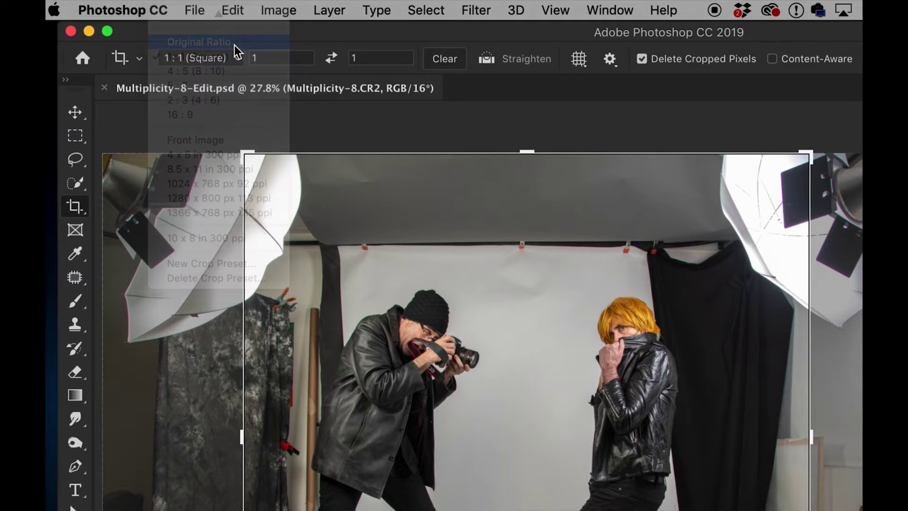
left_click(236, 58)
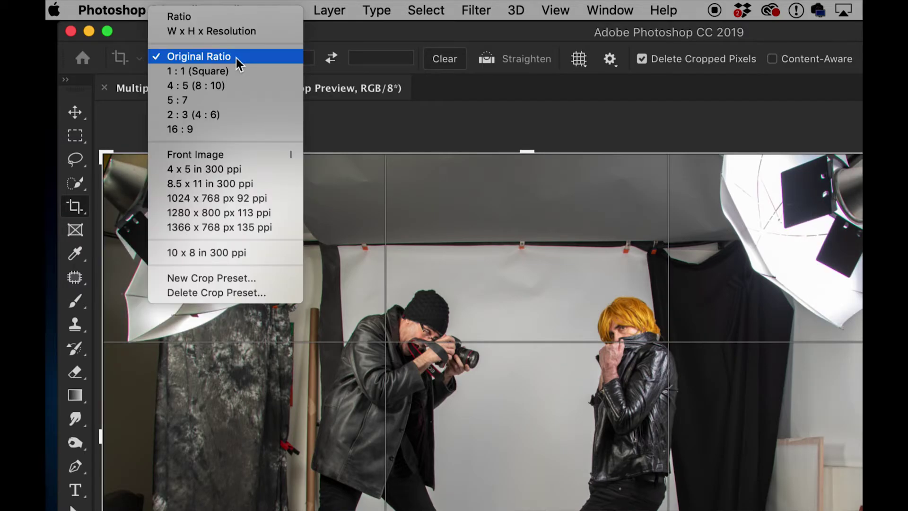
left_click(241, 16)
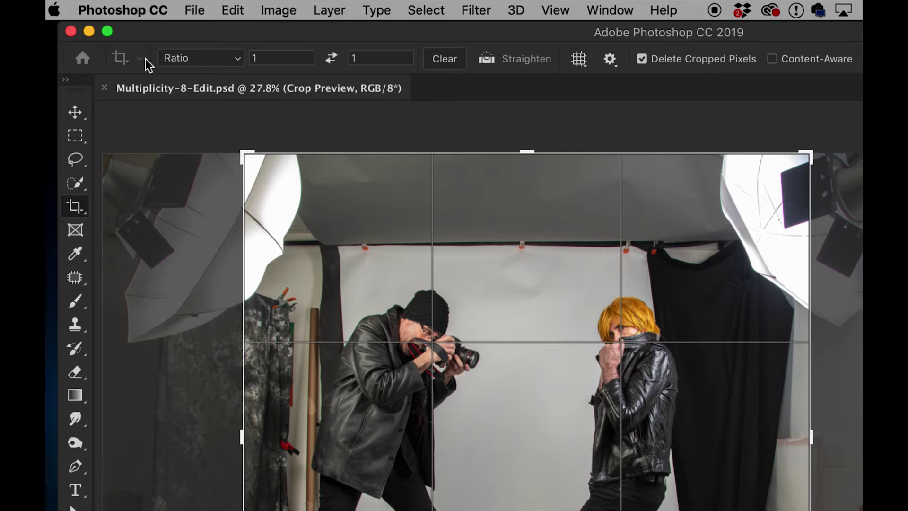
Step: Set the crop to the 8.5 x 11 in 300 ppi preset and swap it to an 11 x 8.5 in landscape format
left_click(237, 57)
left_click(236, 58)
left_click(240, 60)
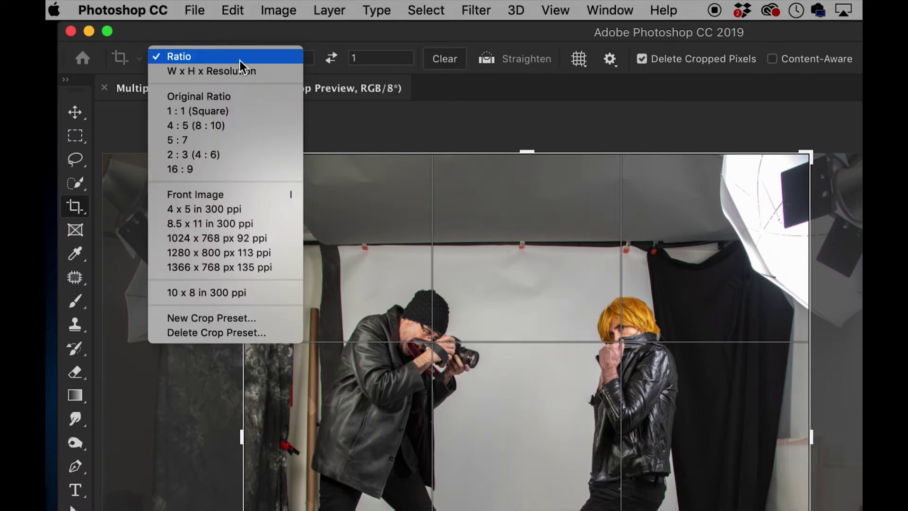
left_click(243, 224)
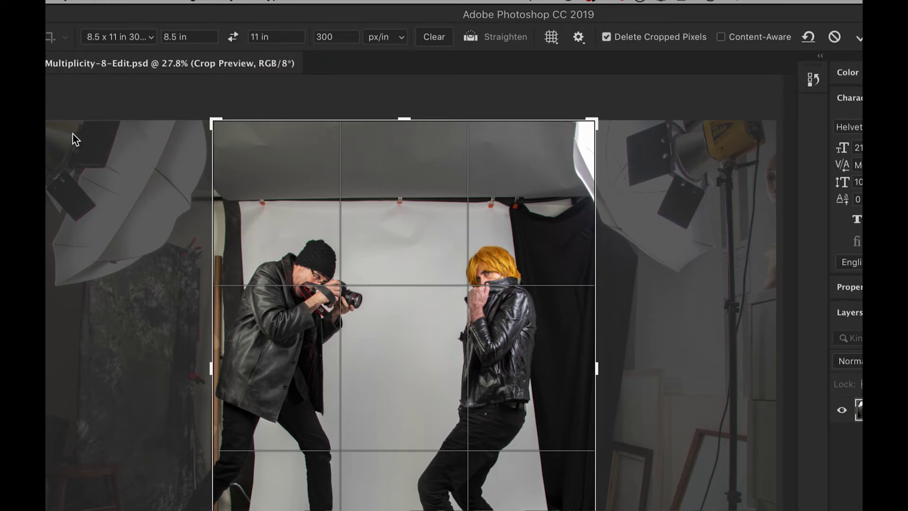
left_click(234, 35)
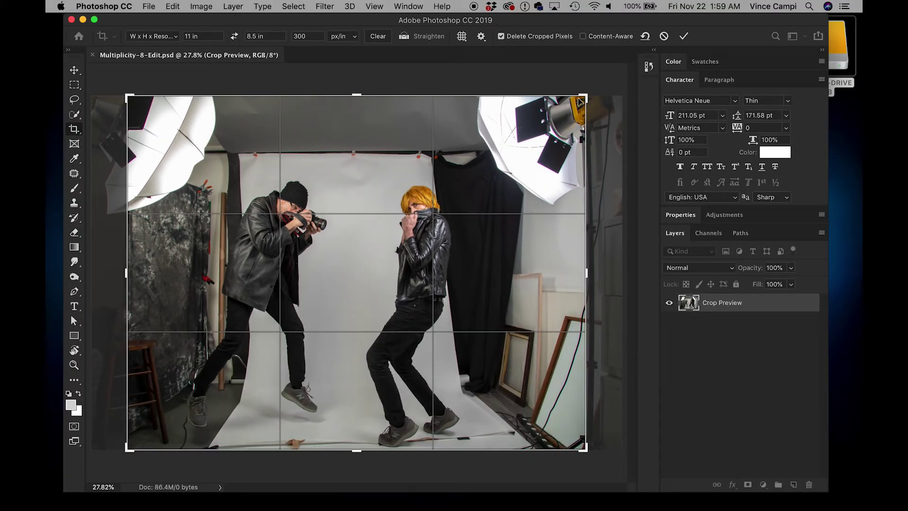
Step: Tighten the landscape crop frame slightly, apply the crop and save the document
left_click_drag(585, 96, 576, 99)
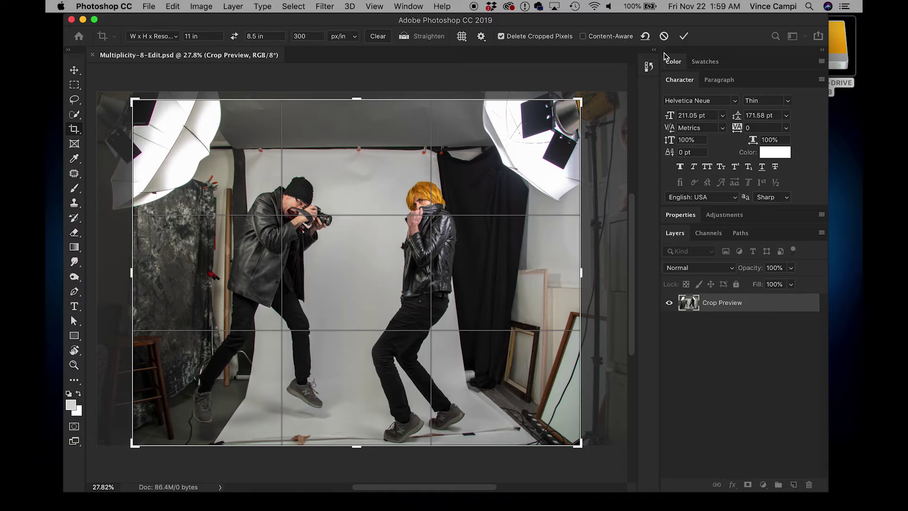
left_click(684, 36)
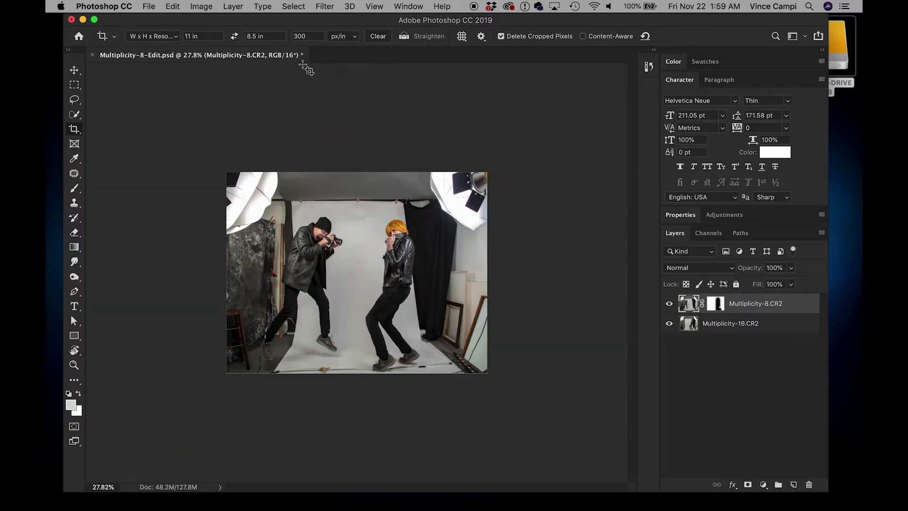
key("super+0")
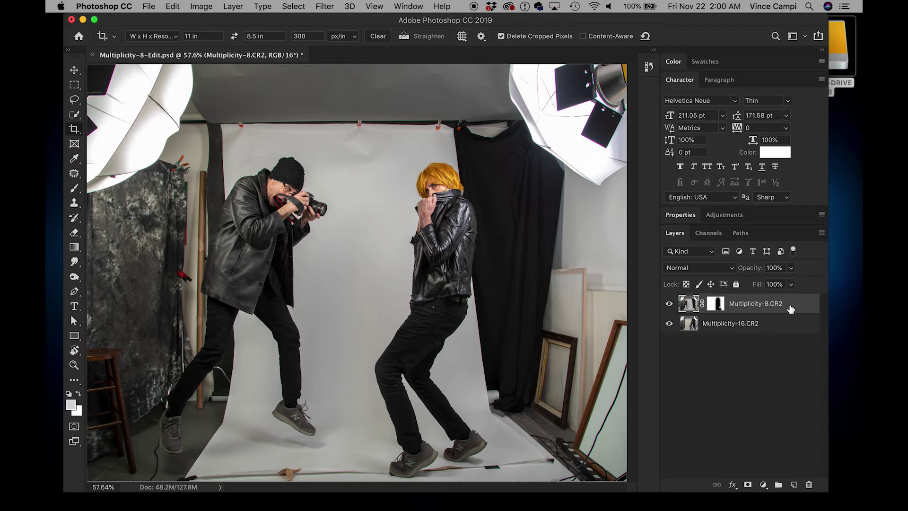
key("super+s")
Step: Move the Photoshop window aside and switch to Lightroom Classic
left_click_drag(127, 24, 139, 82)
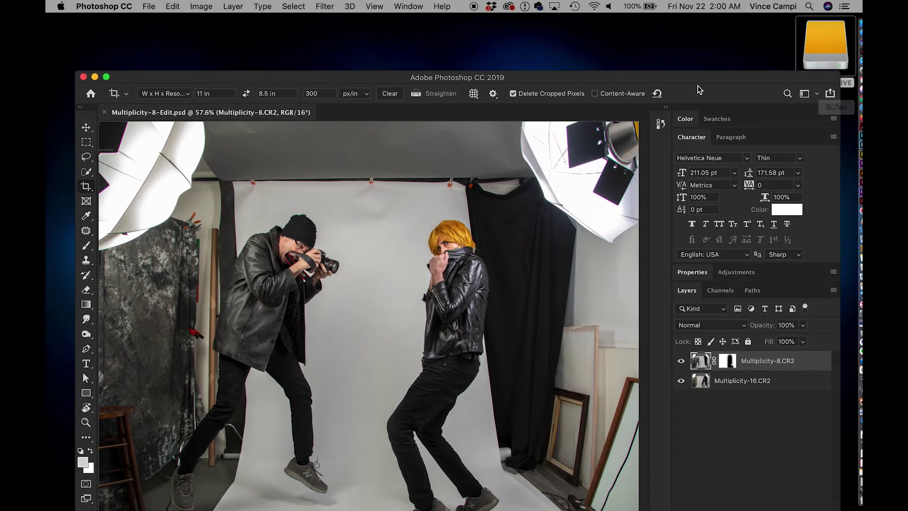
key("super+Tab")
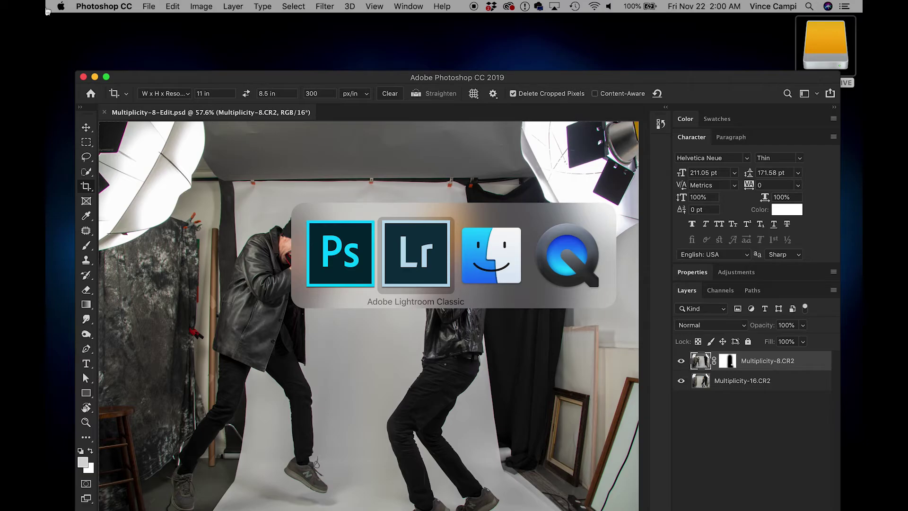
key("super+Tab")
key("super+Tab")
key("super+Tab")
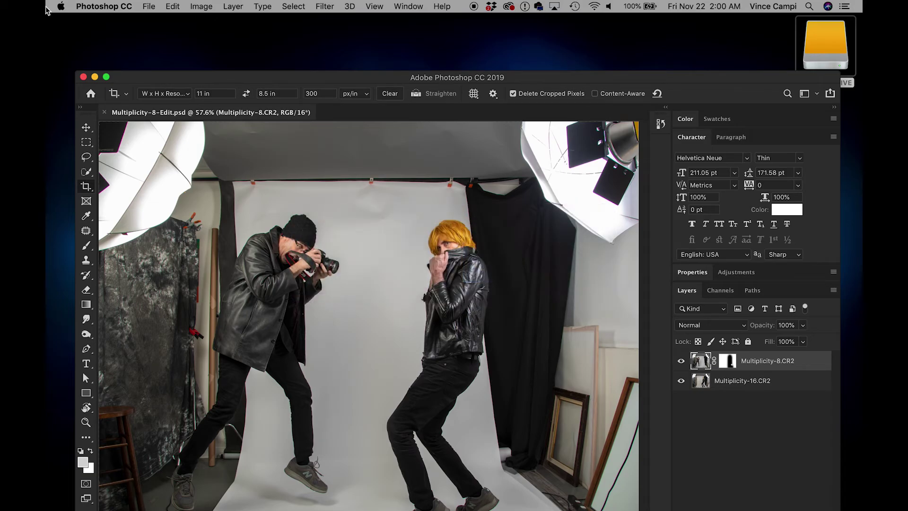
key("super+Tab")
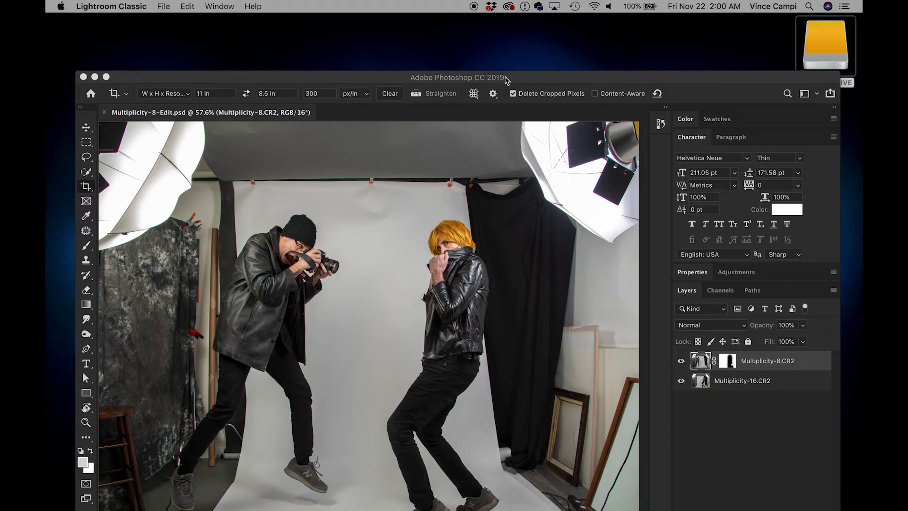
left_click(504, 81)
left_click_drag(615, 82, 271, 175)
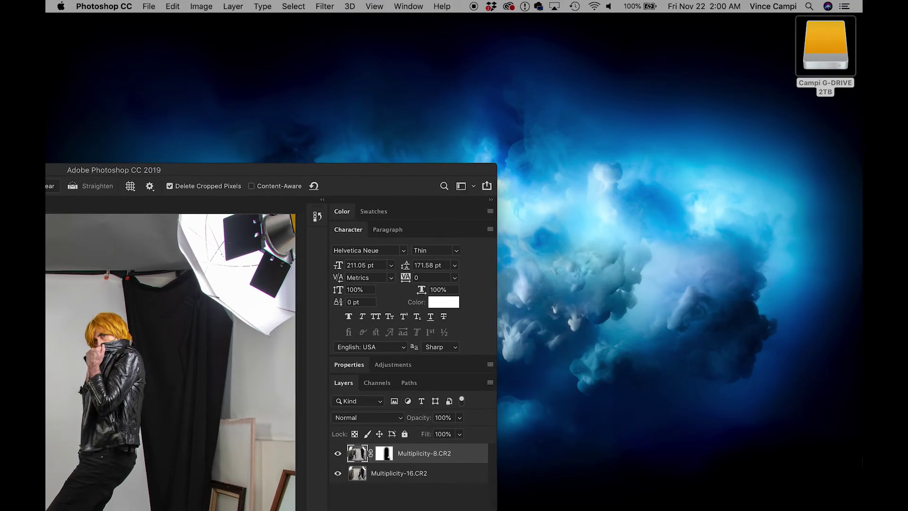
mouse_move(854, 453)
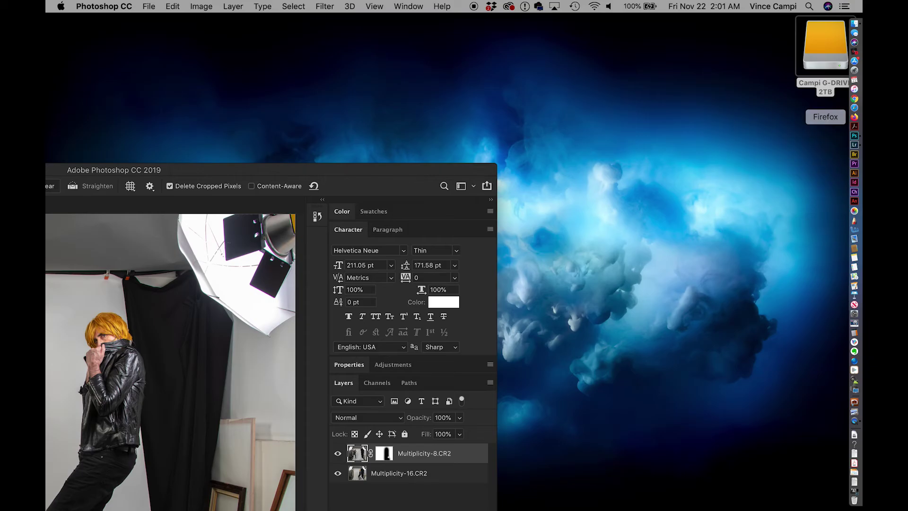
left_click(860, 148)
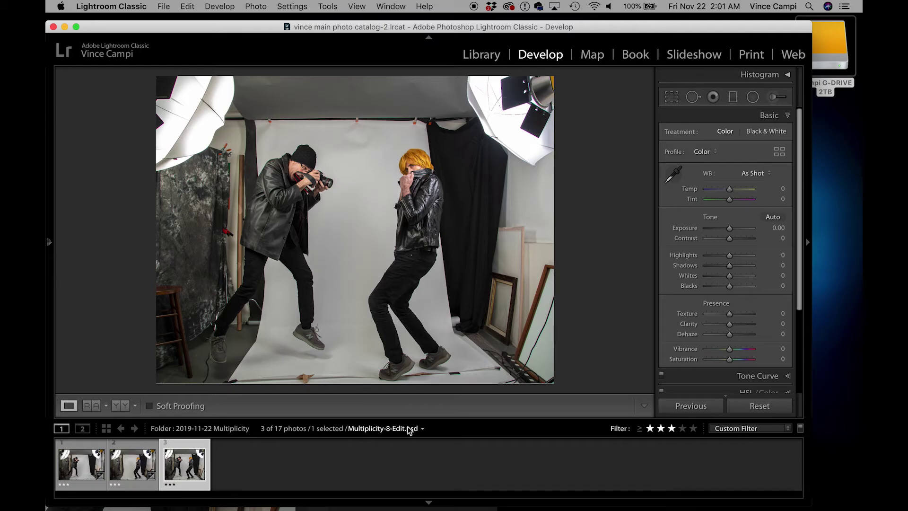
Step: Hide the filmstrip and start exporting the edited composite with the MAW_PRINT user preset
left_click(428, 504)
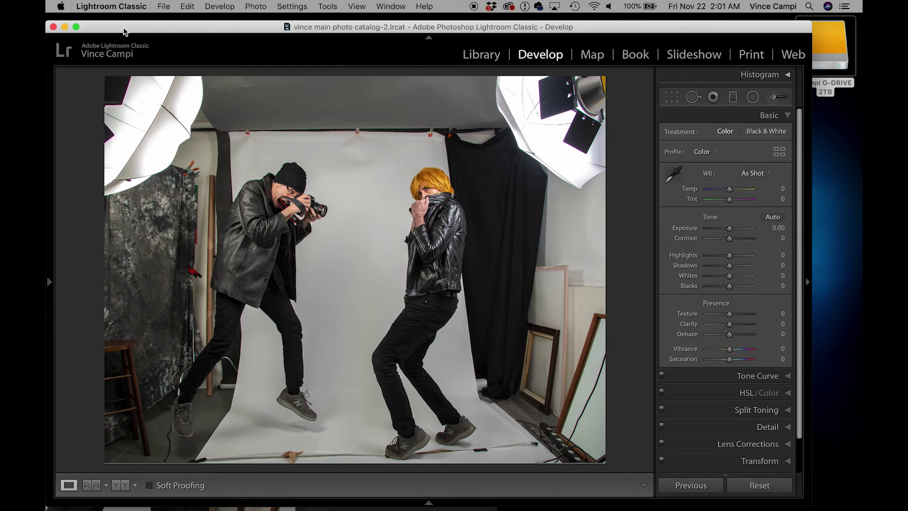
left_click(163, 5)
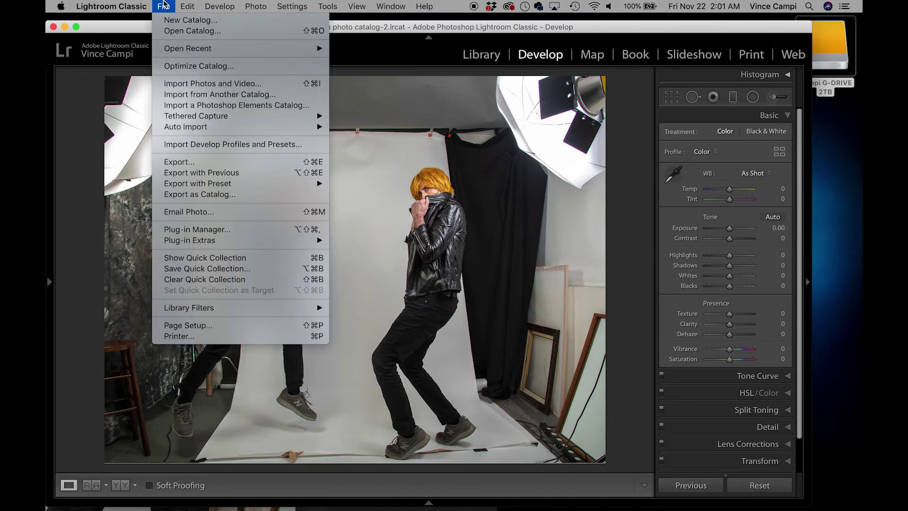
left_click(175, 162)
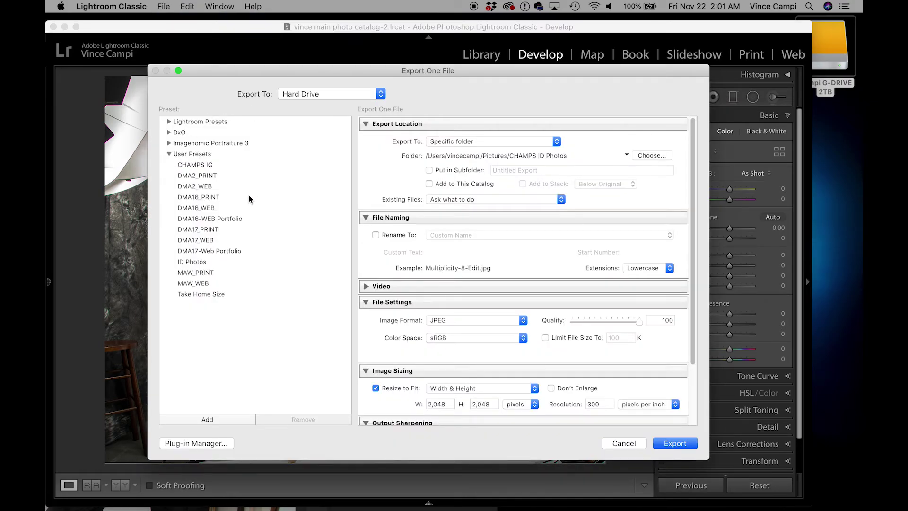
left_click(213, 273)
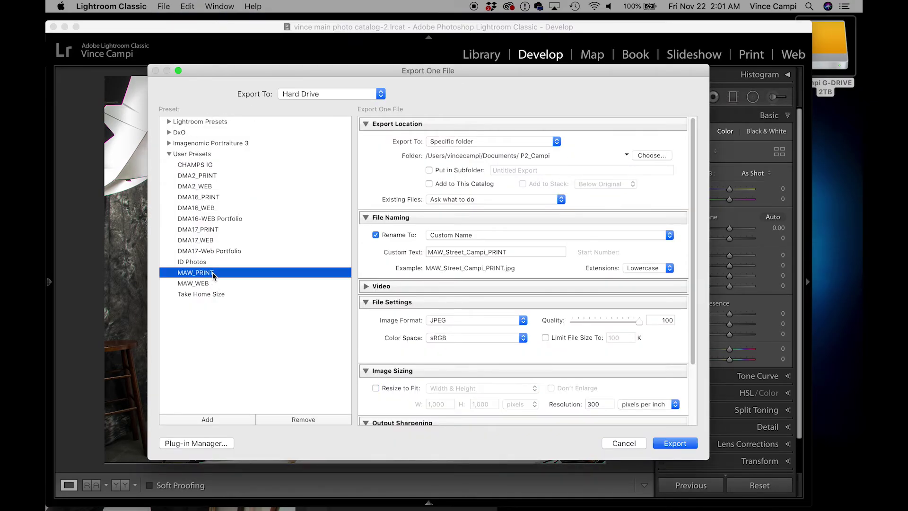
left_click_drag(402, 72, 331, 57)
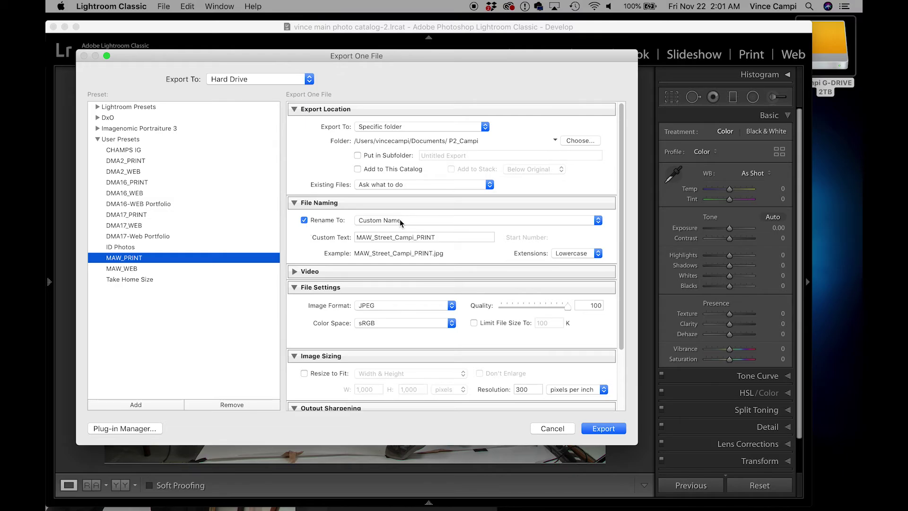
Step: Replace Street with Multiplicity in the export's custom file name and review the file settings, sizing and sharpening options
double_click(382, 240)
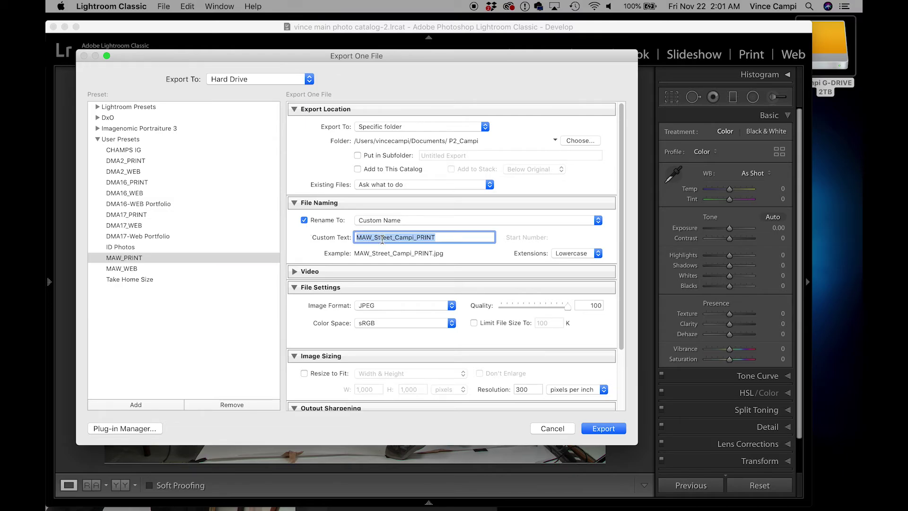
left_click(395, 237)
left_click_drag(392, 237, 376, 239)
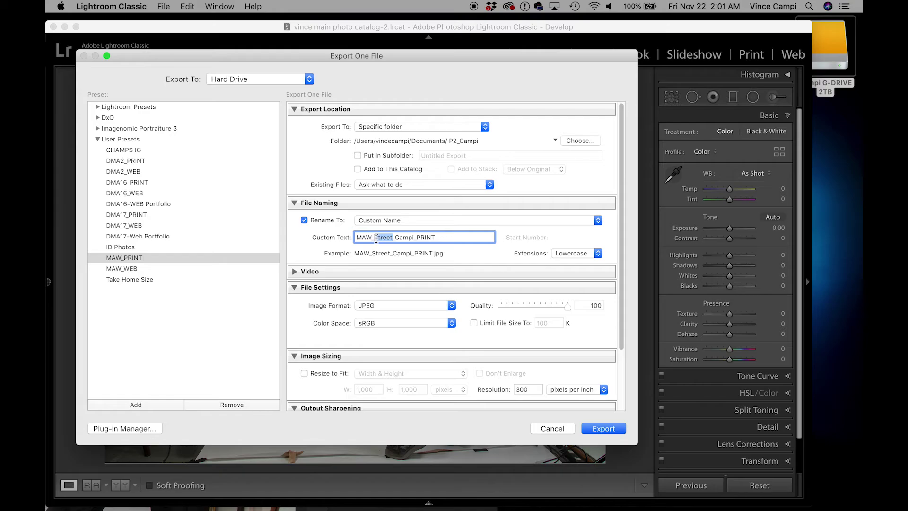
type("Multipli")
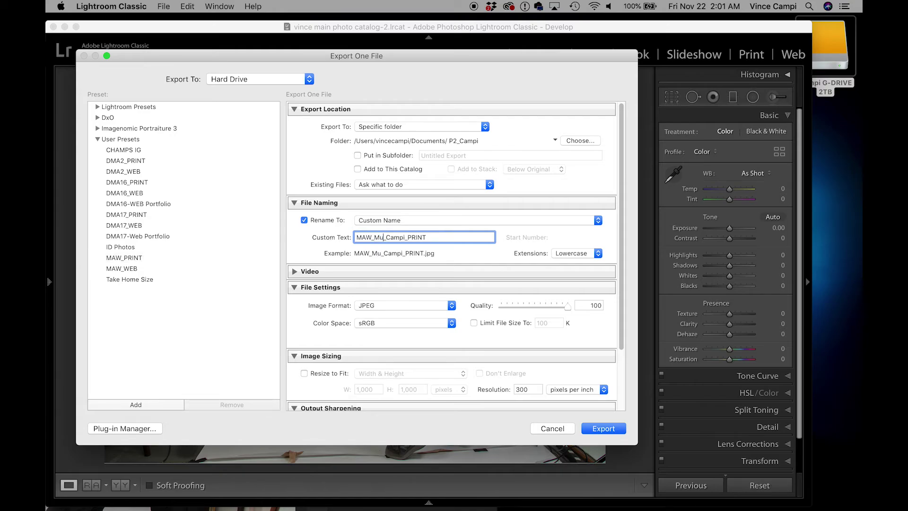
type("city")
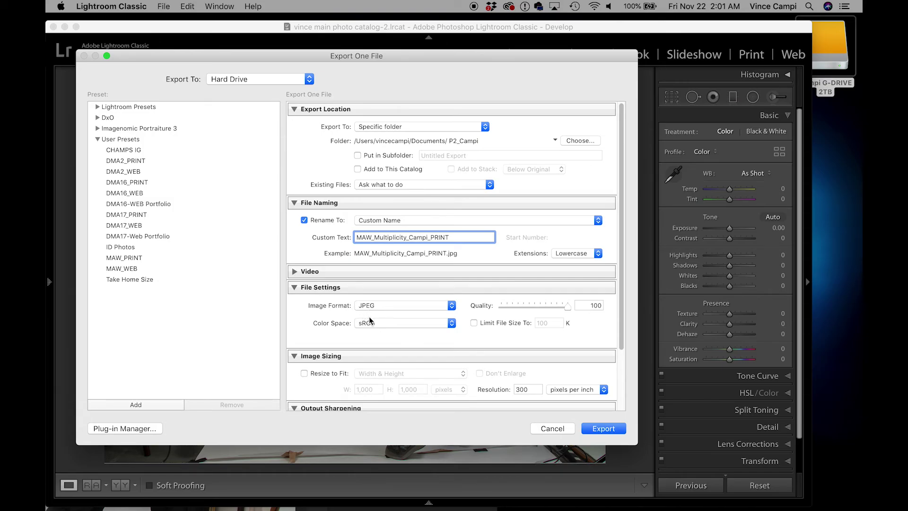
scroll(384, 335, "down", 3)
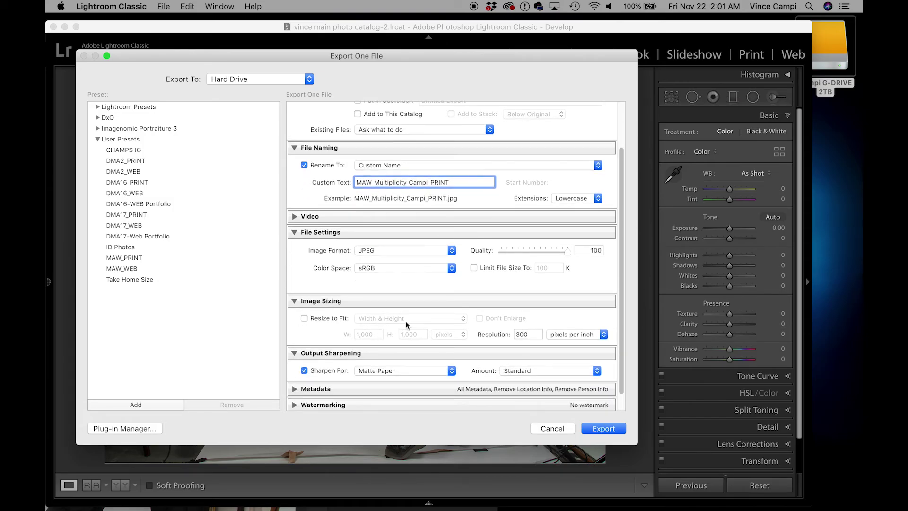
scroll(406, 324, "down", 1)
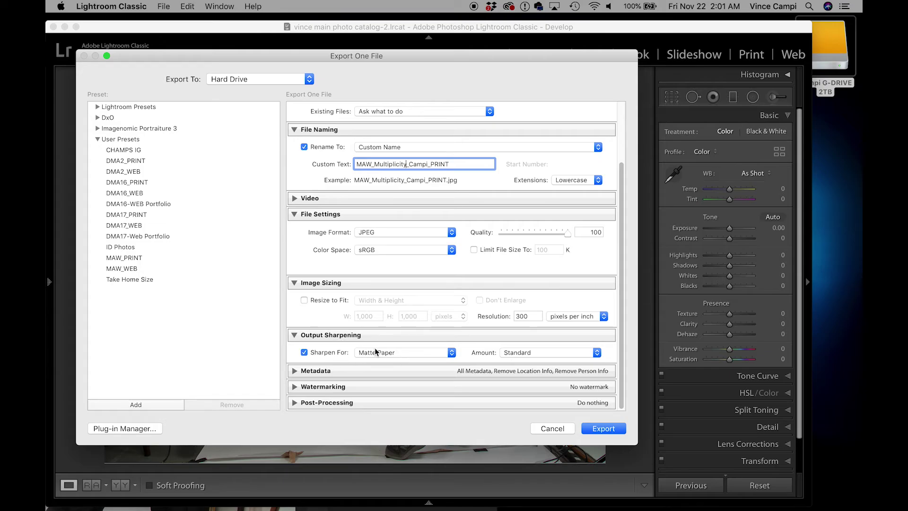
Step: Run the print export to the P2 folder in Documents and switch back to Photoshop
scroll(504, 290, "up", 4)
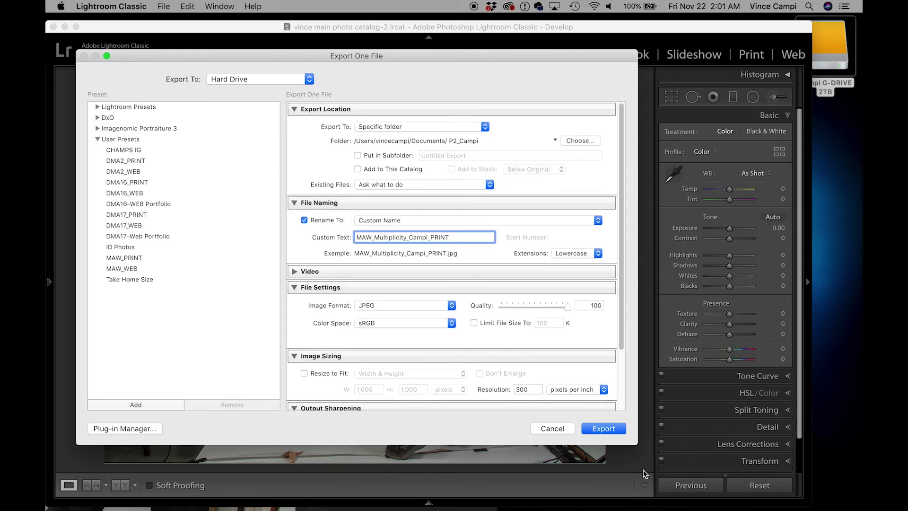
left_click(605, 429)
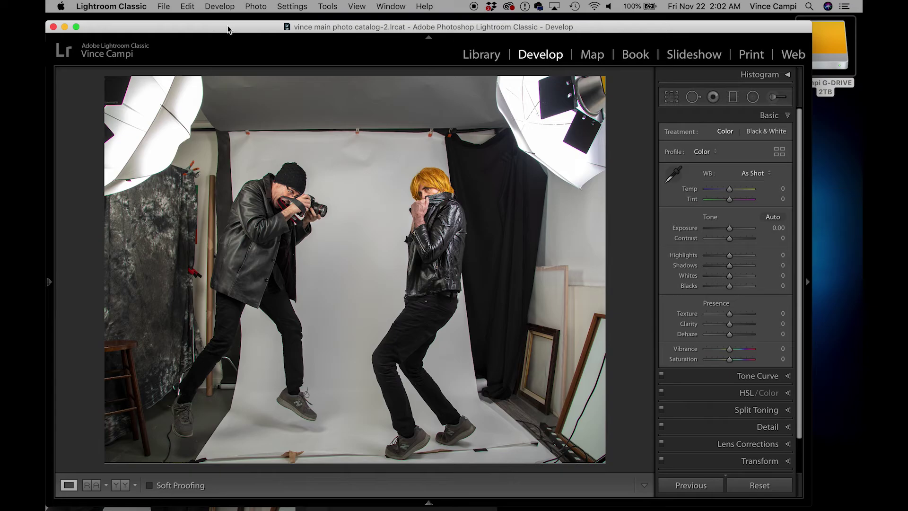
left_click_drag(227, 30, 319, 92)
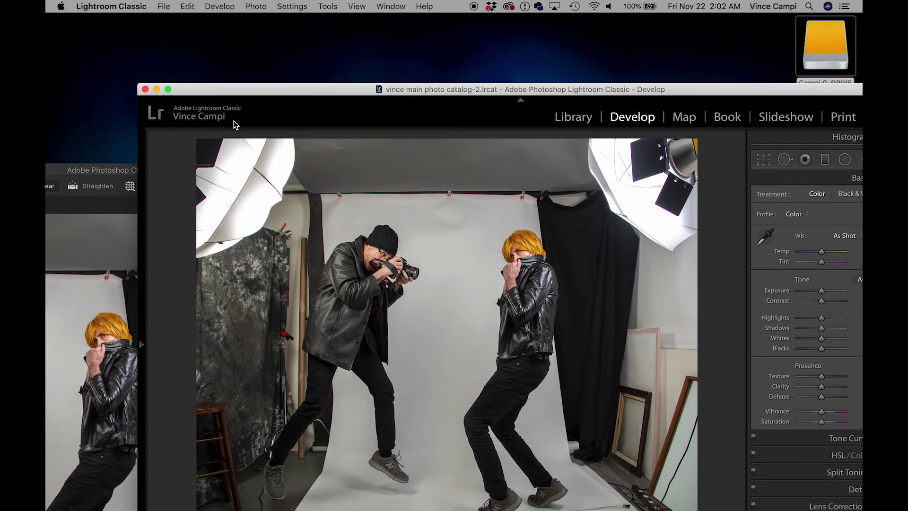
left_click(87, 172)
left_click_drag(61, 173, 382, 34)
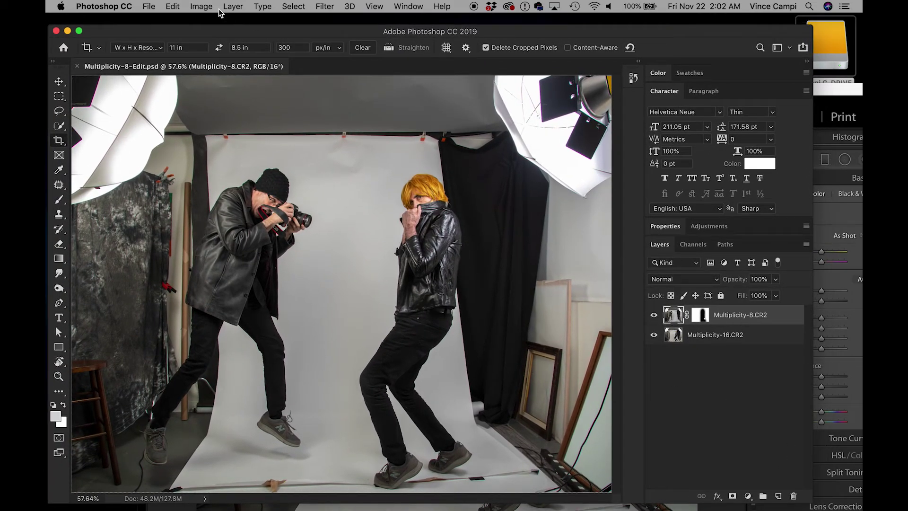
Step: Open the cropped composite in Save for Web (Legacy) and move the dialog to show its settings
left_click(149, 6)
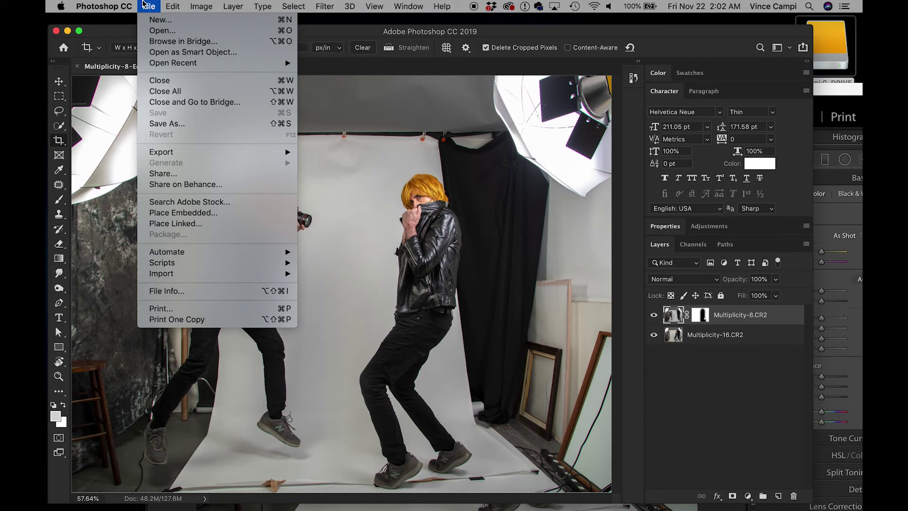
mouse_move(160, 155)
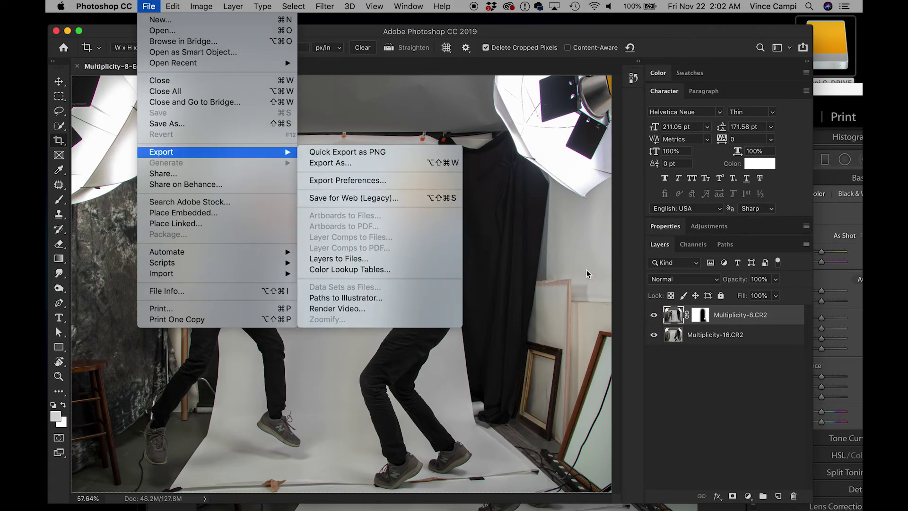
left_click(699, 426)
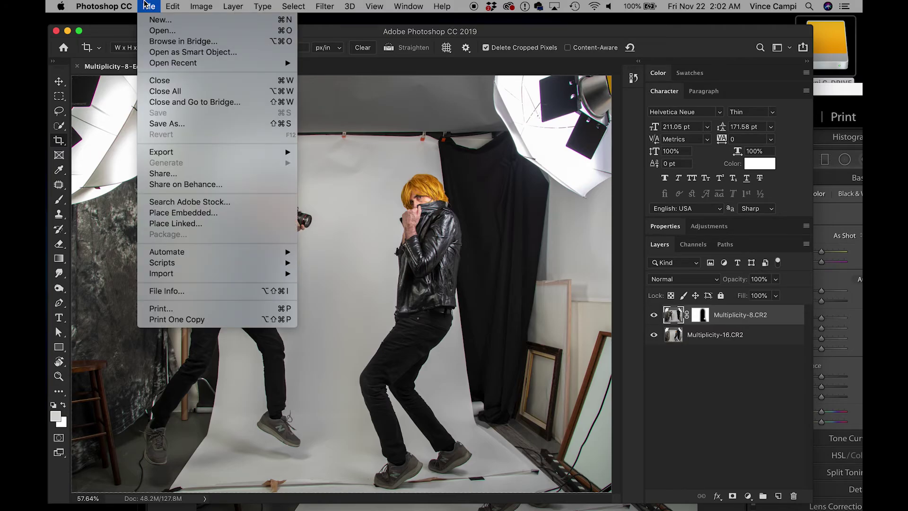
mouse_move(163, 154)
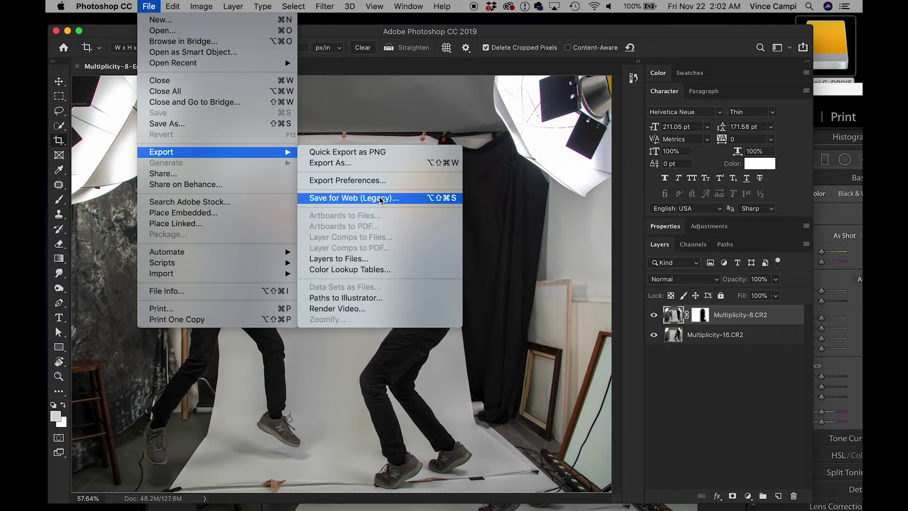
left_click(345, 197)
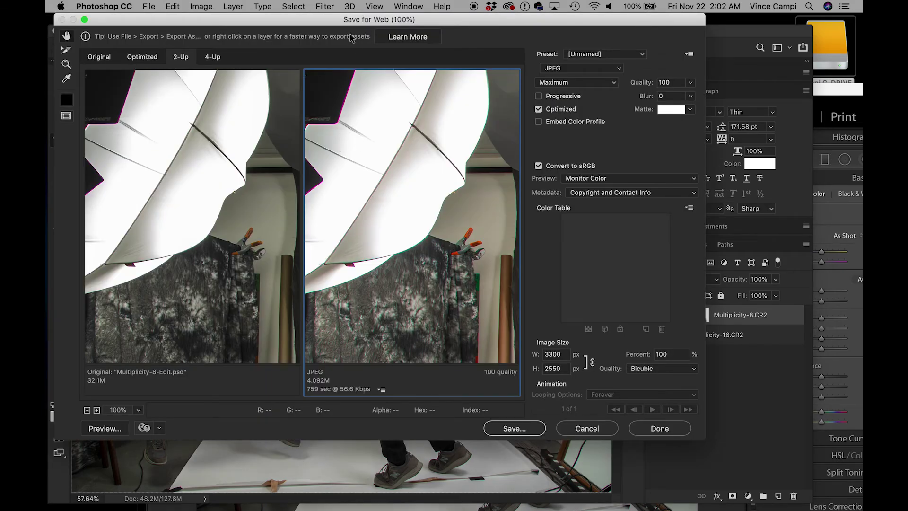
left_click_drag(352, 20, 408, 96)
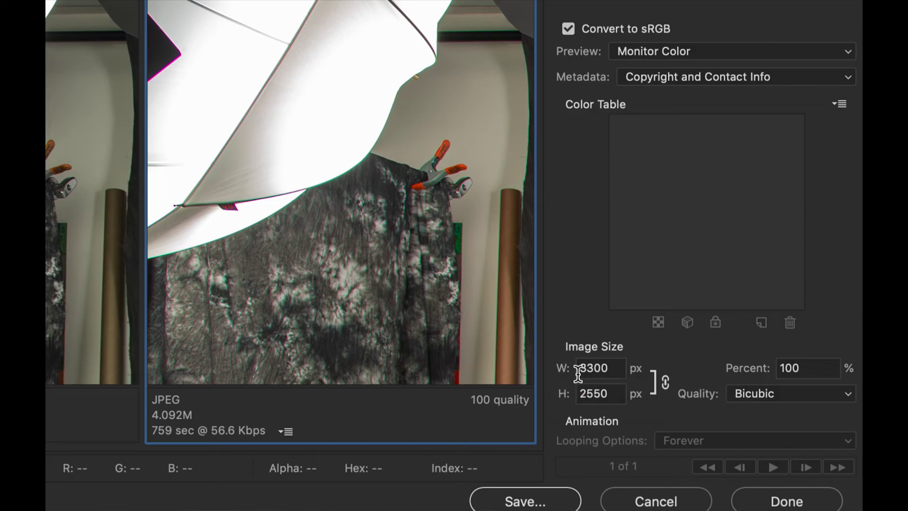
Step: Set the web image's width to 1080 px with the proportions linked
left_click(618, 369)
left_click(572, 373)
type("1080")
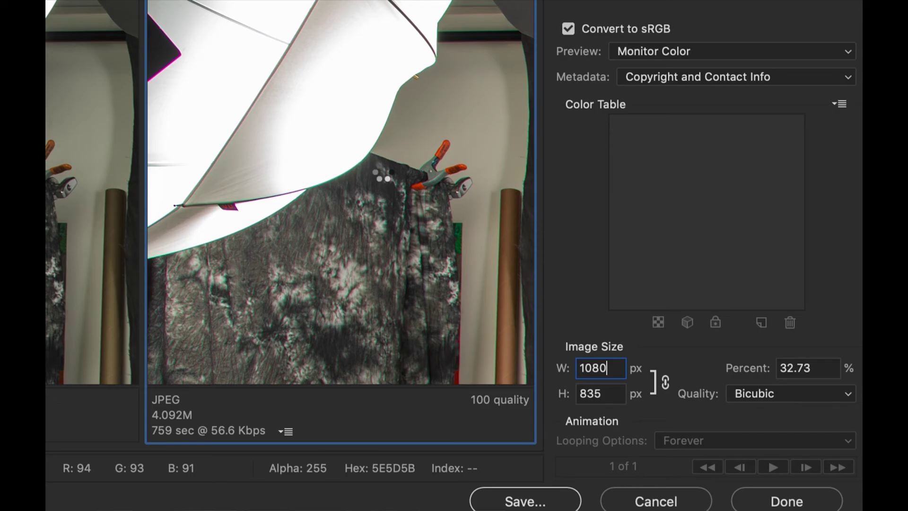
key("Tab")
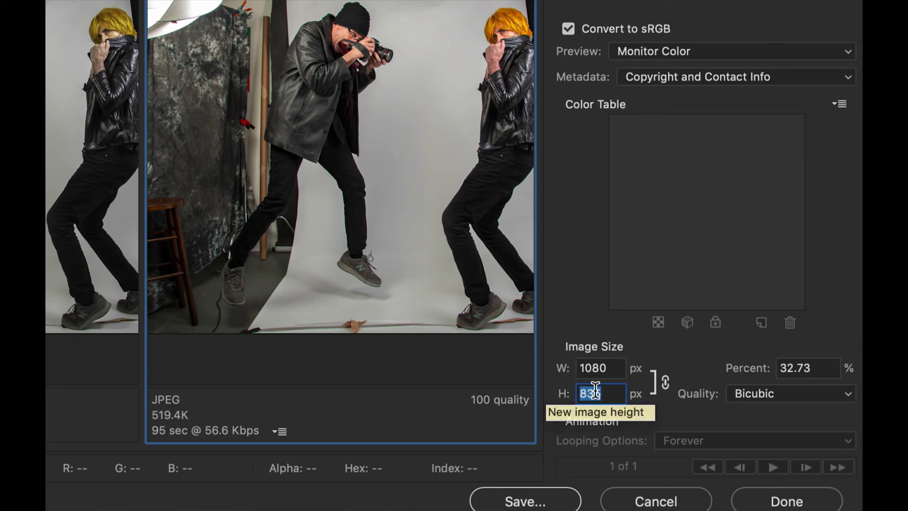
key("alt")
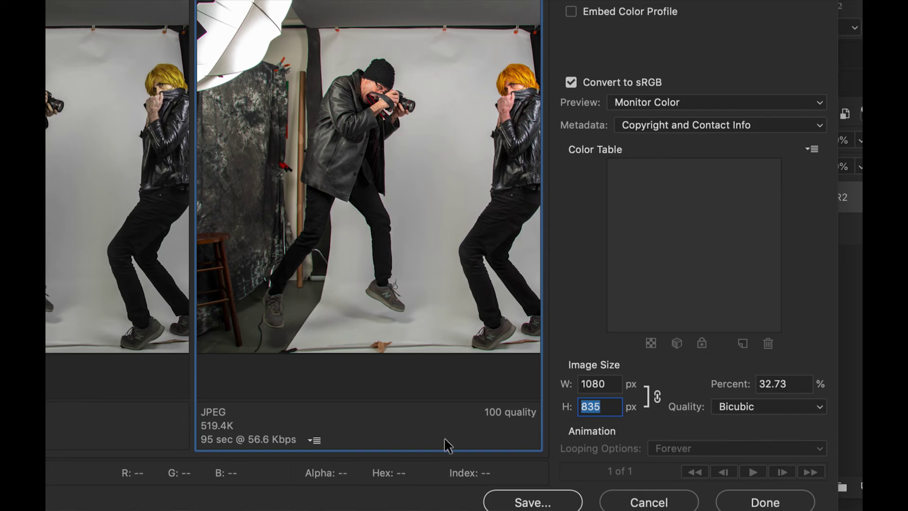
Step: Start saving the web JPEG and shorten its file name to Multiplicity.jpg
left_click(537, 504)
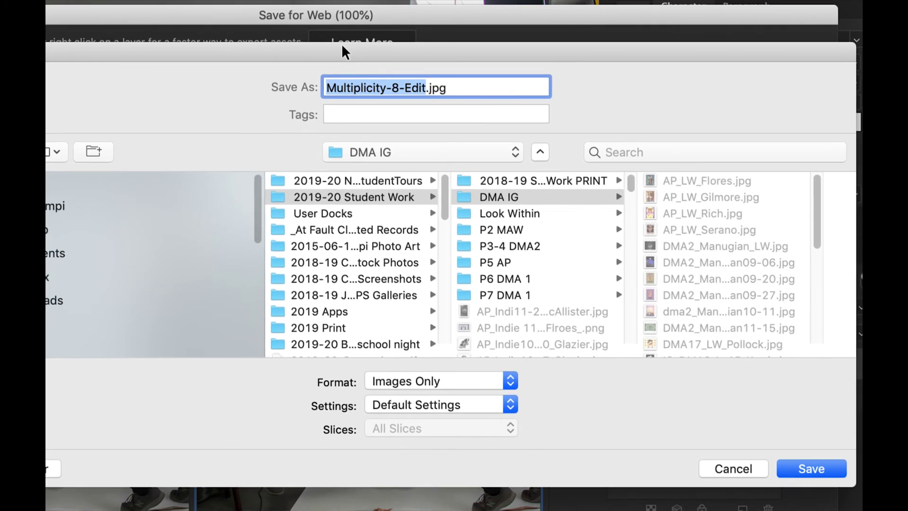
left_click(425, 90)
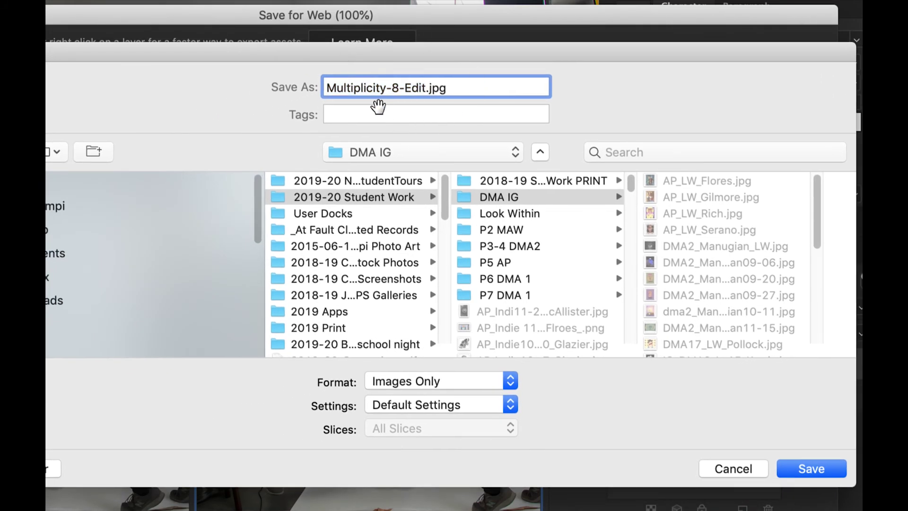
key("BackSpace")
key("BackSpace")
key("BackSpace")
key("BackSpace")
key("BackSpace")
key("BackSpace")
key("BackSpace")
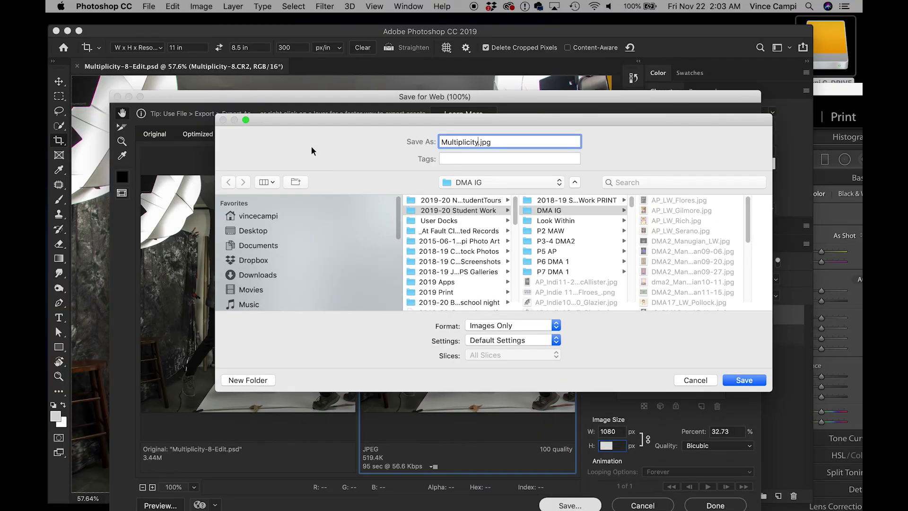
Step: Choose the P2 folder in Documents, add WEB to the JPEG's file name and save it
left_click(273, 248)
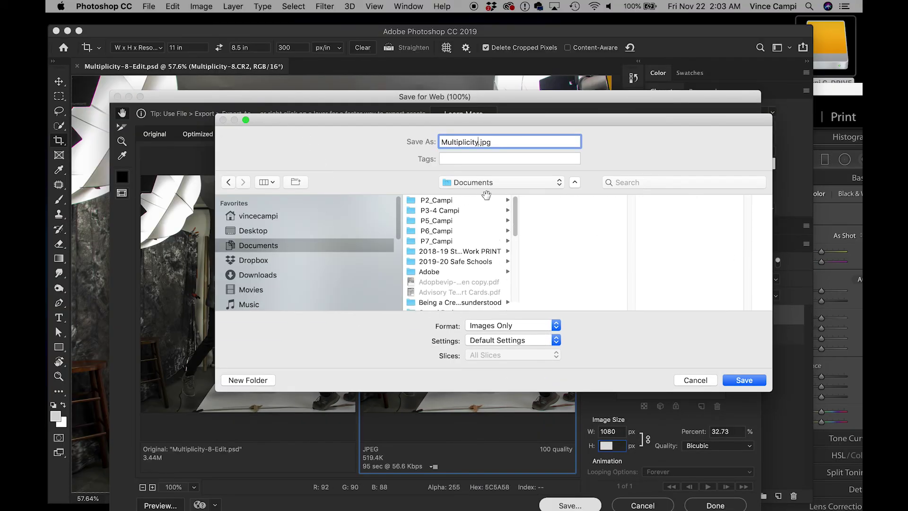
left_click(443, 203)
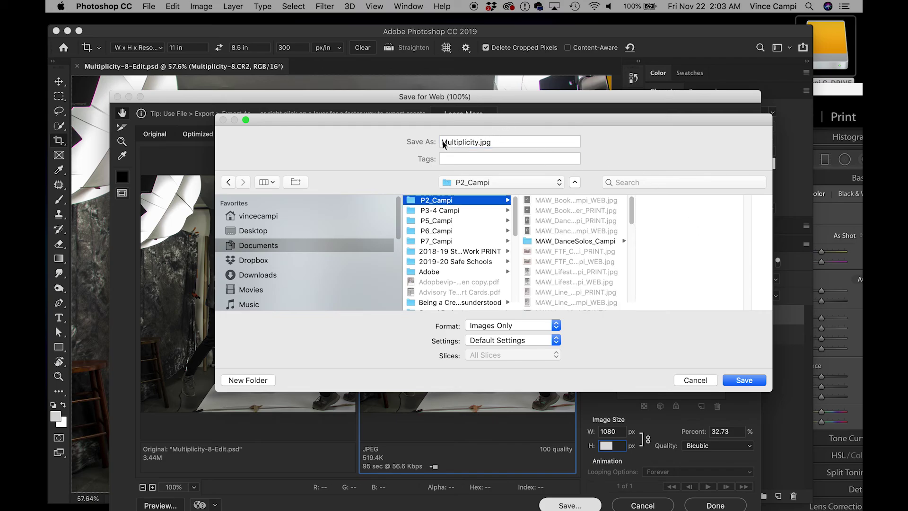
left_click(478, 142)
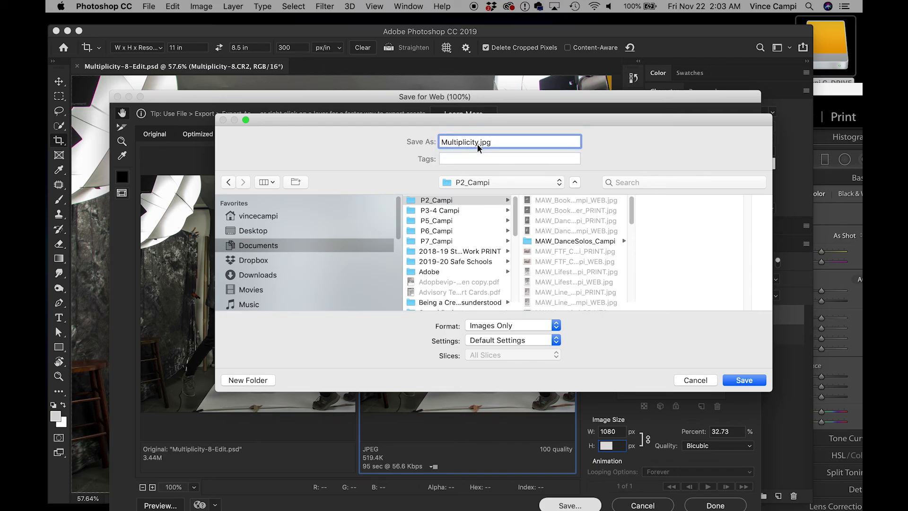
type("WEB")
left_click_drag(632, 223, 629, 124)
left_click(743, 381)
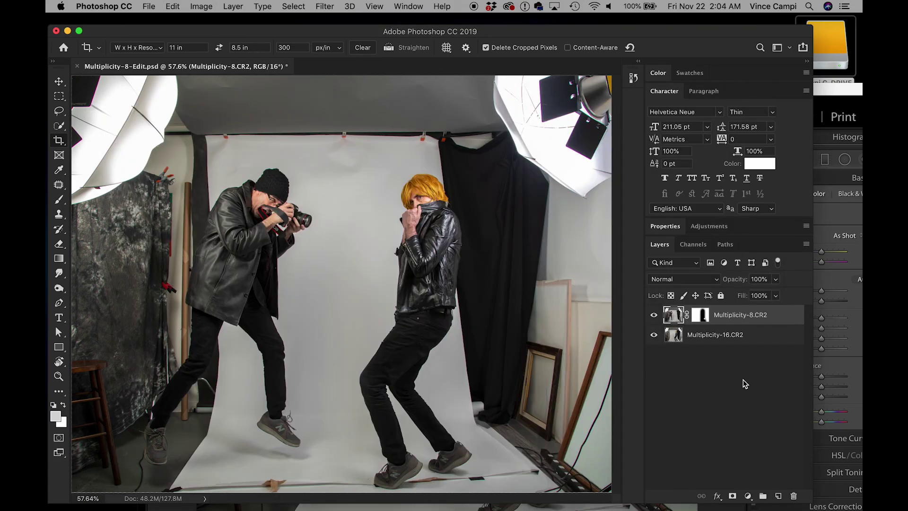
Step: View the finished composite in full-screen mode without the interface and return to the standard screen mode
left_click_drag(103, 31, 108, 27)
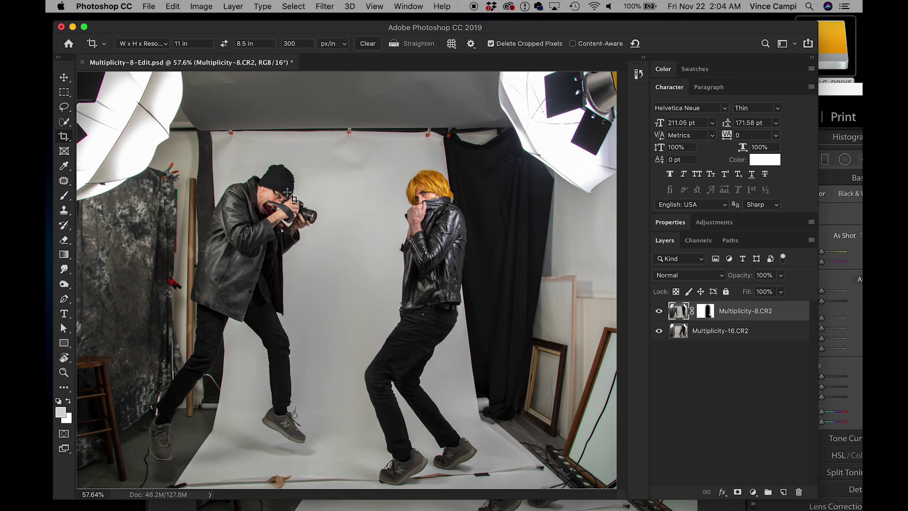
key("f")
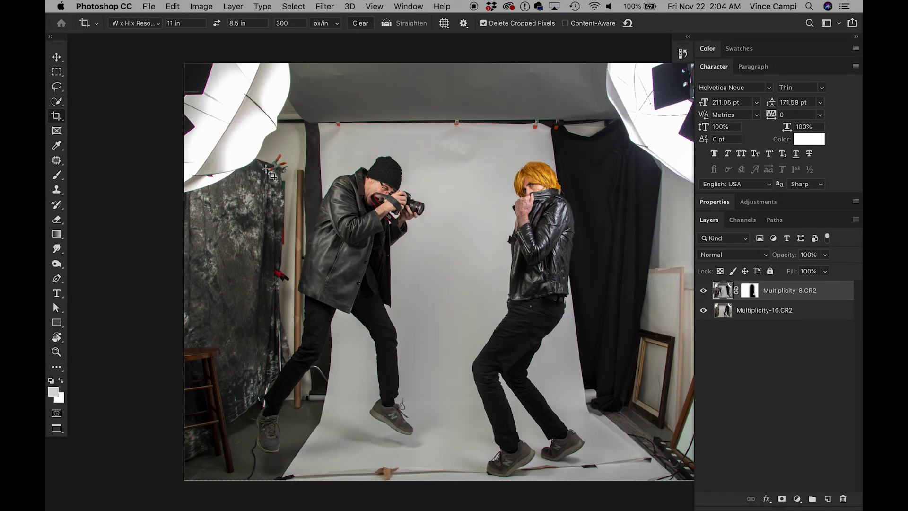
key("f")
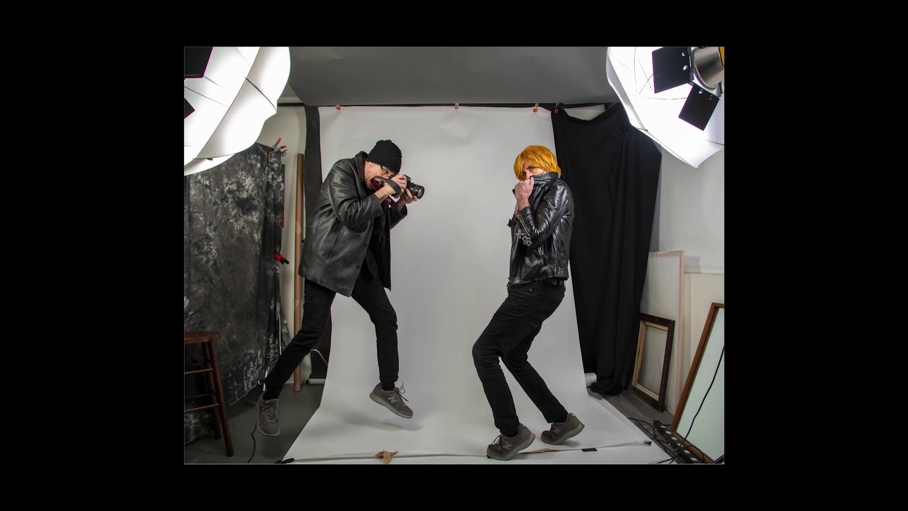
key("f")
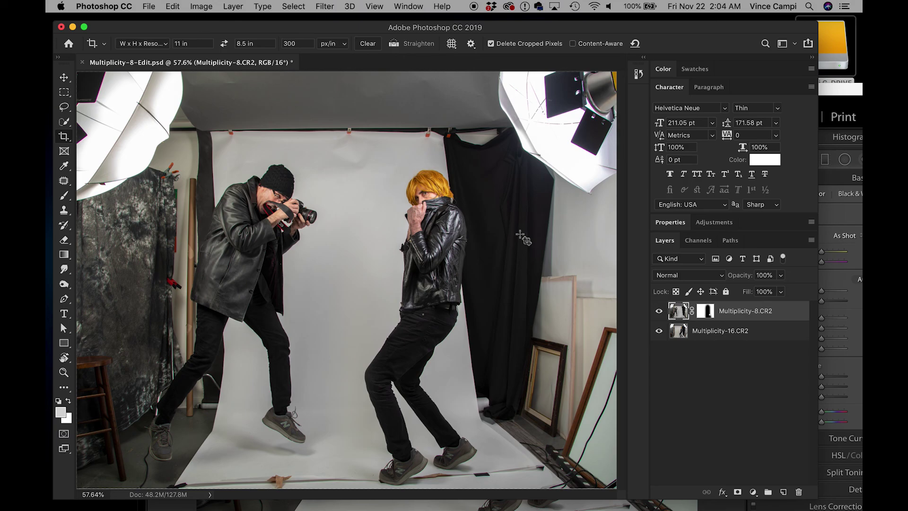